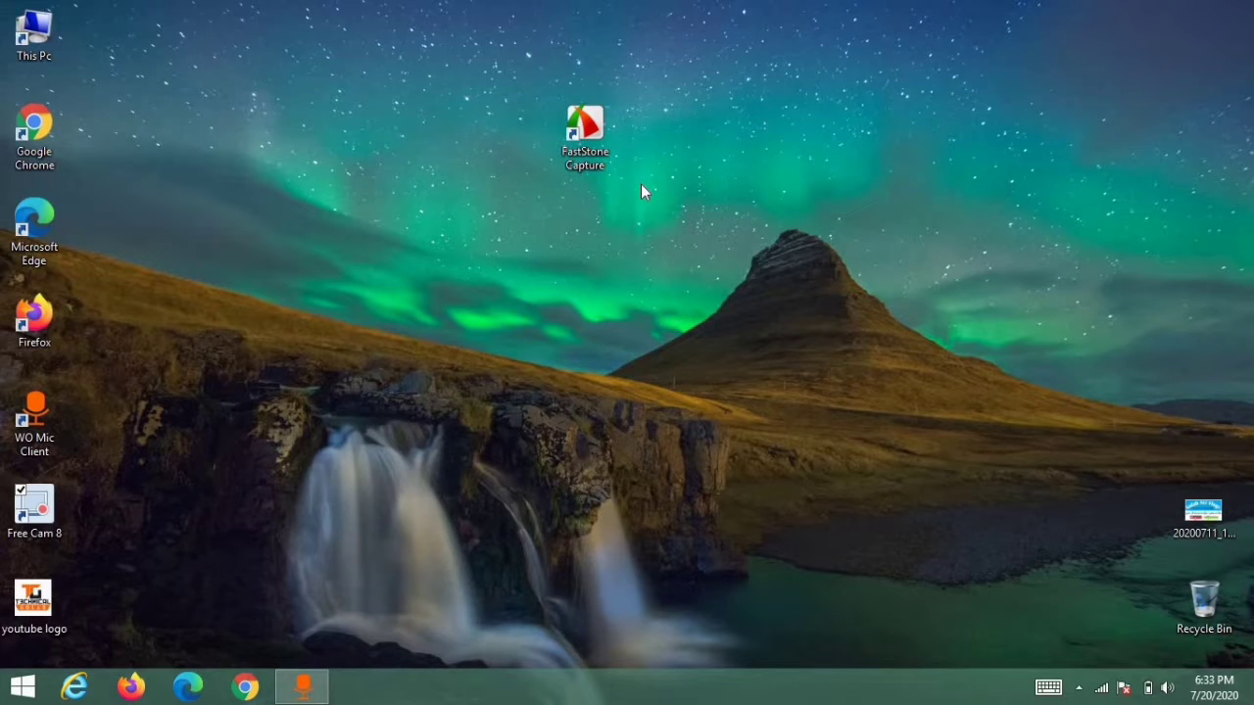
- Launch FastStone Capture from the desktop and look over its file commands
{"action": "double_click", "coordinate": [597, 160]}
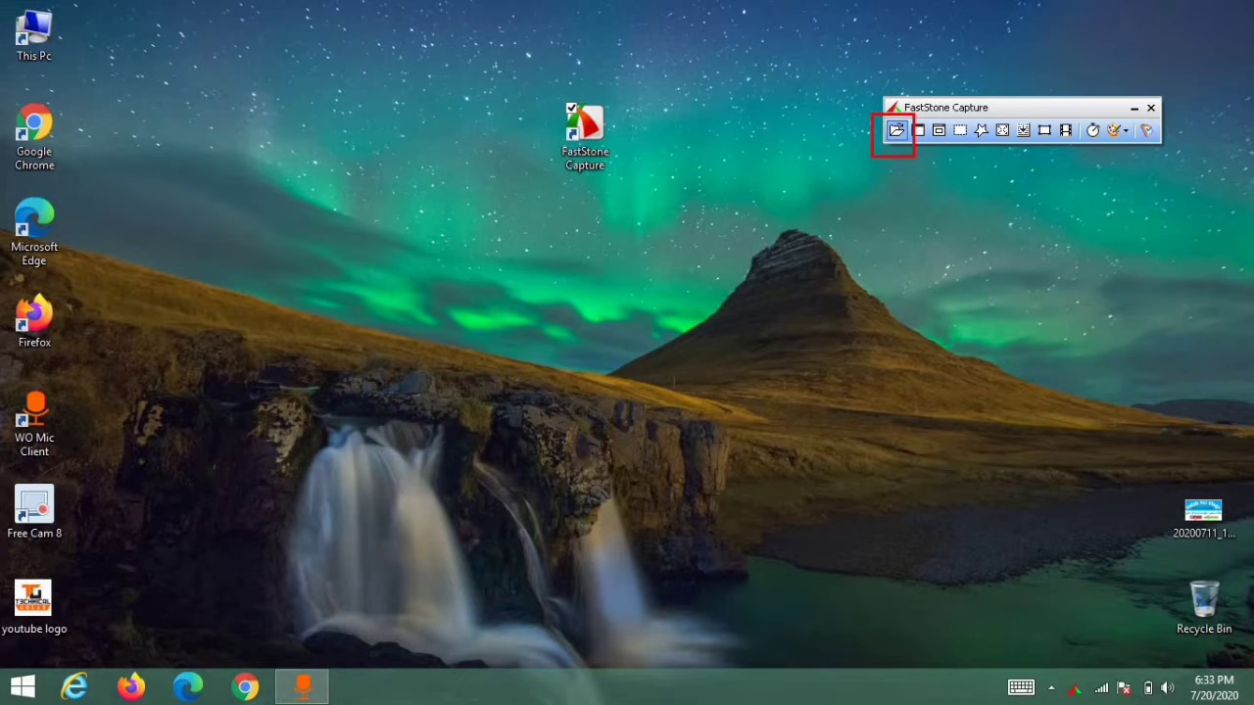
{"action": "left_click", "coordinate": [898, 129]}
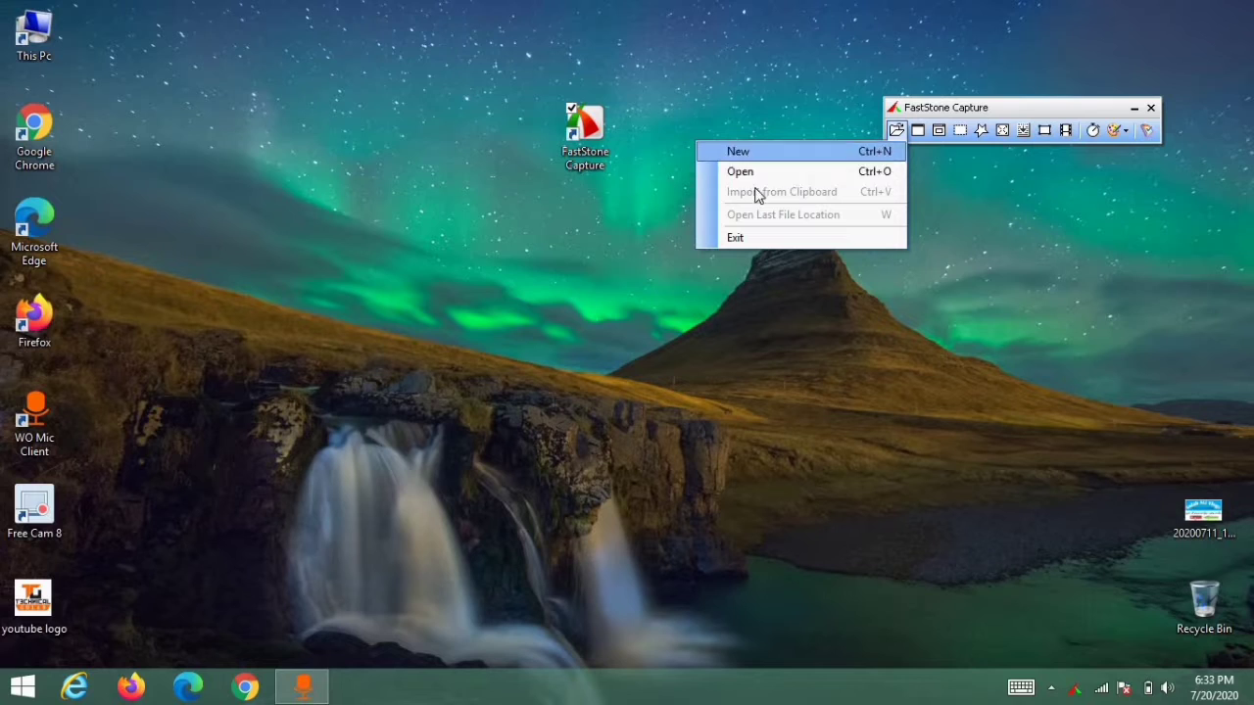
{"action": "left_click", "coordinate": [963, 262]}
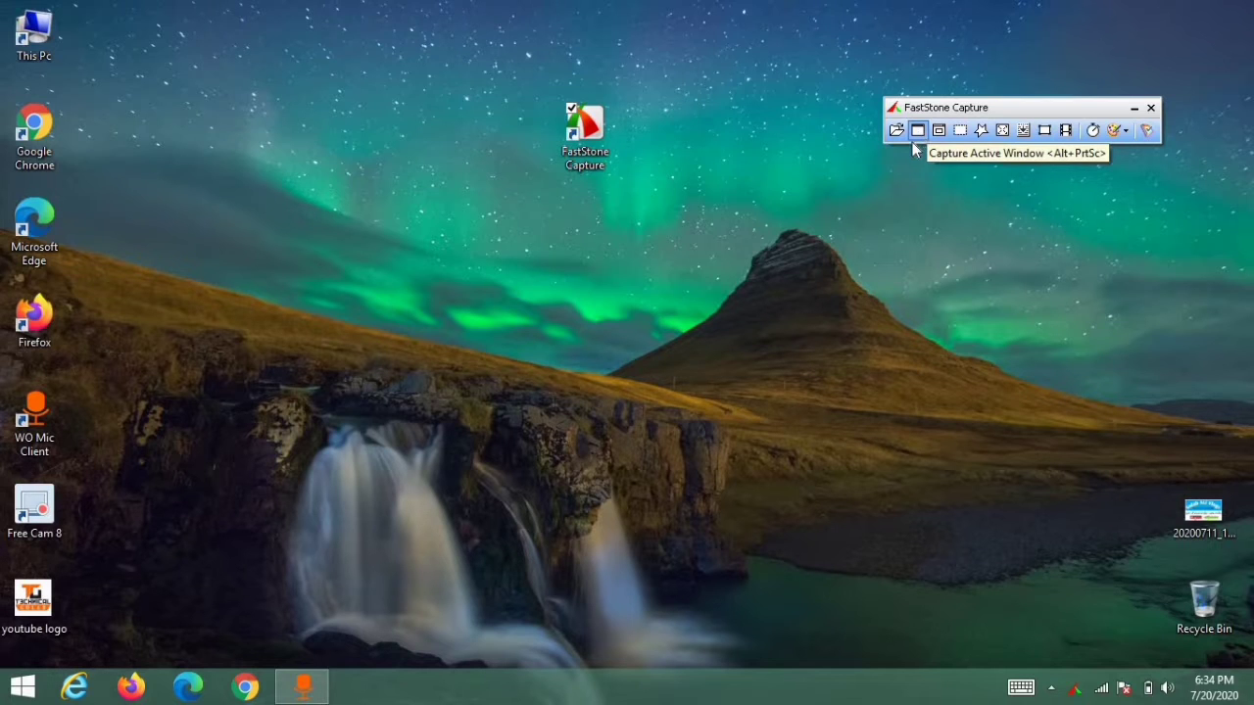
- Capture the active window, then capture the desktop with Capture Window / Object, closing each result in the editor
{"action": "left_click", "coordinate": [915, 133]}
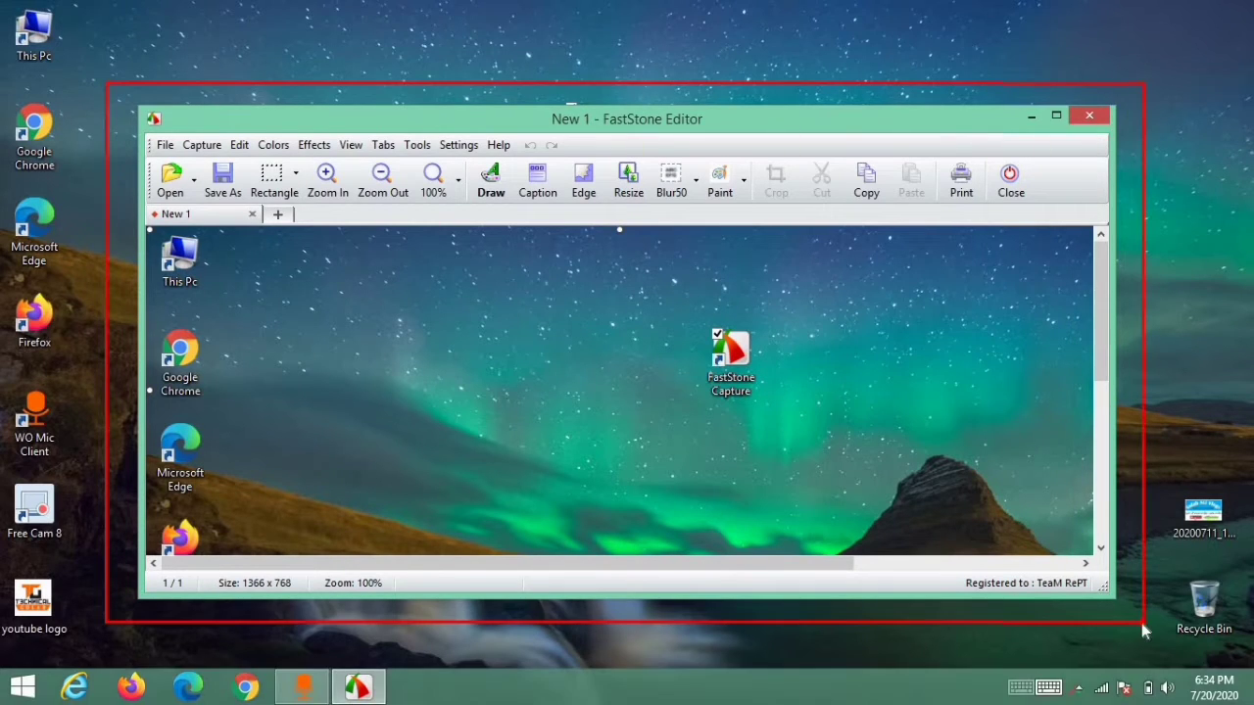
{"action": "key", "text": "Escape"}
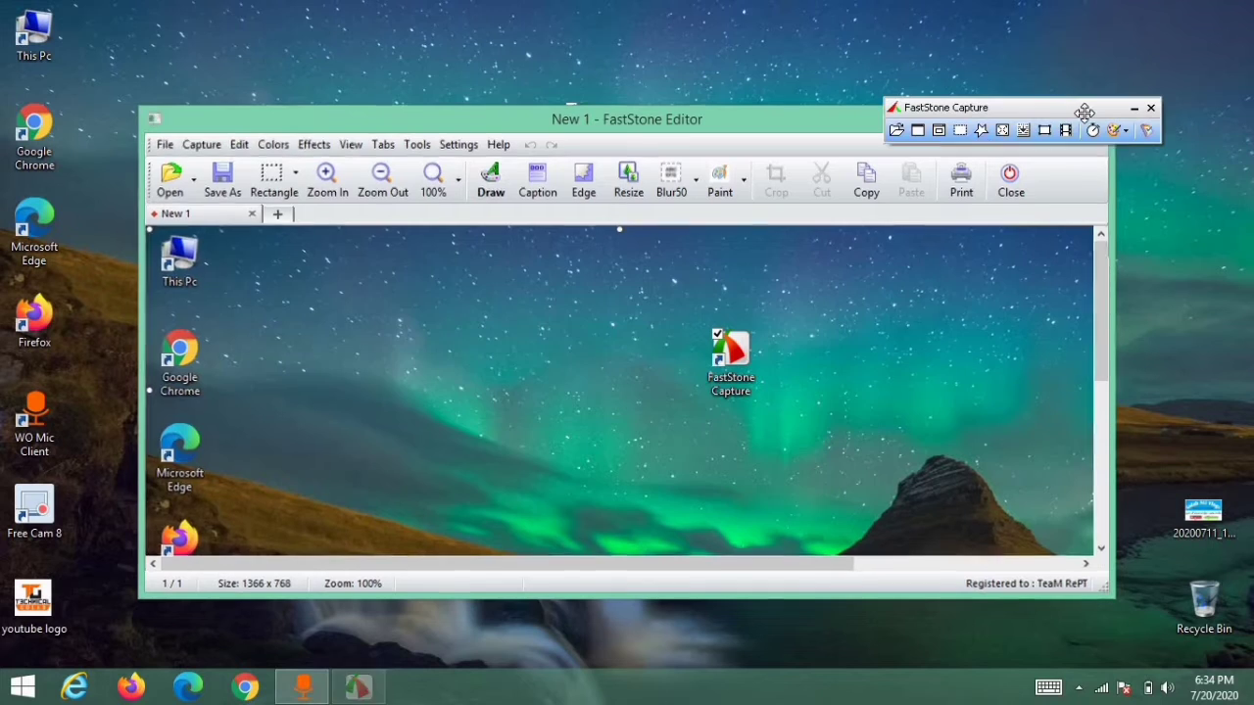
{"action": "left_click", "coordinate": [939, 137]}
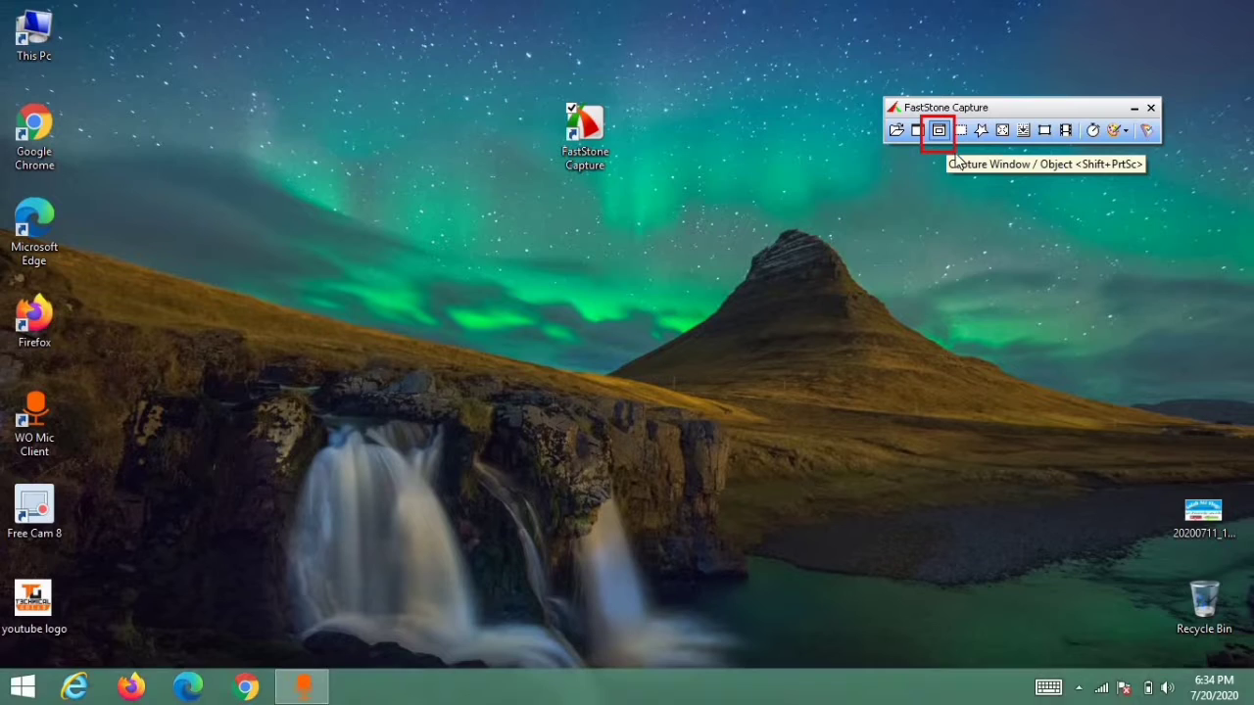
{"action": "key", "text": "Escape"}
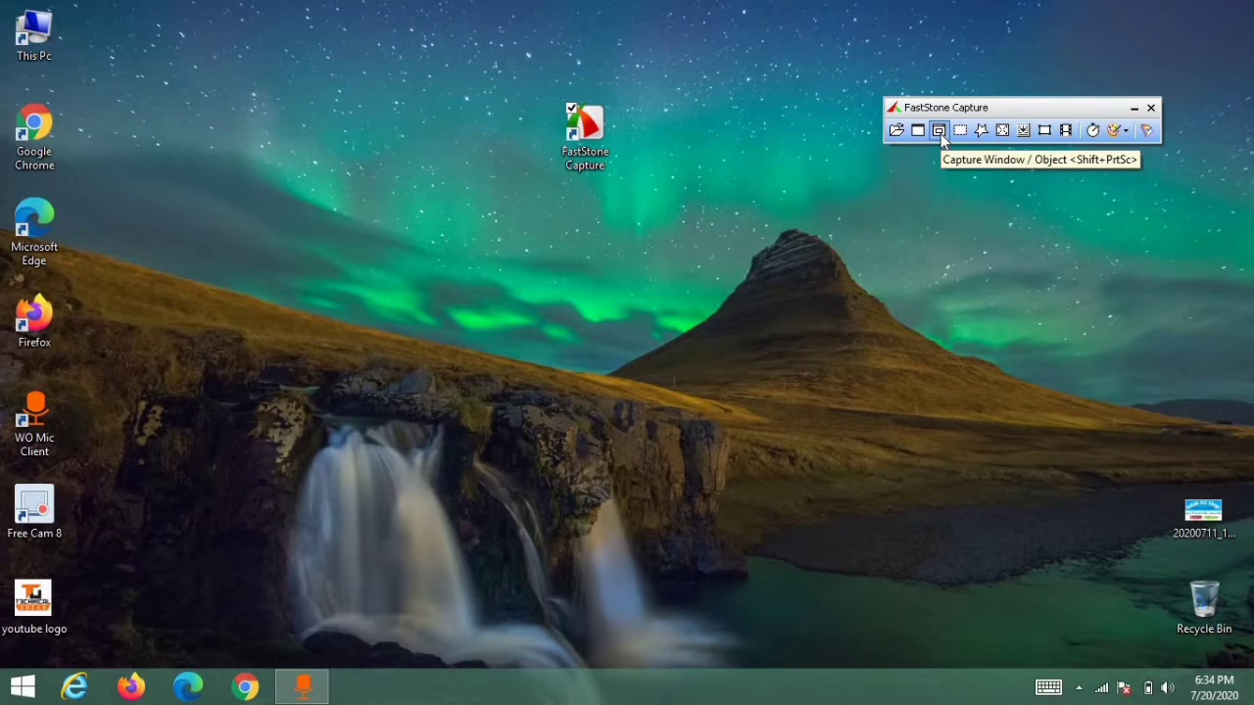
{"action": "left_click", "coordinate": [941, 134]}
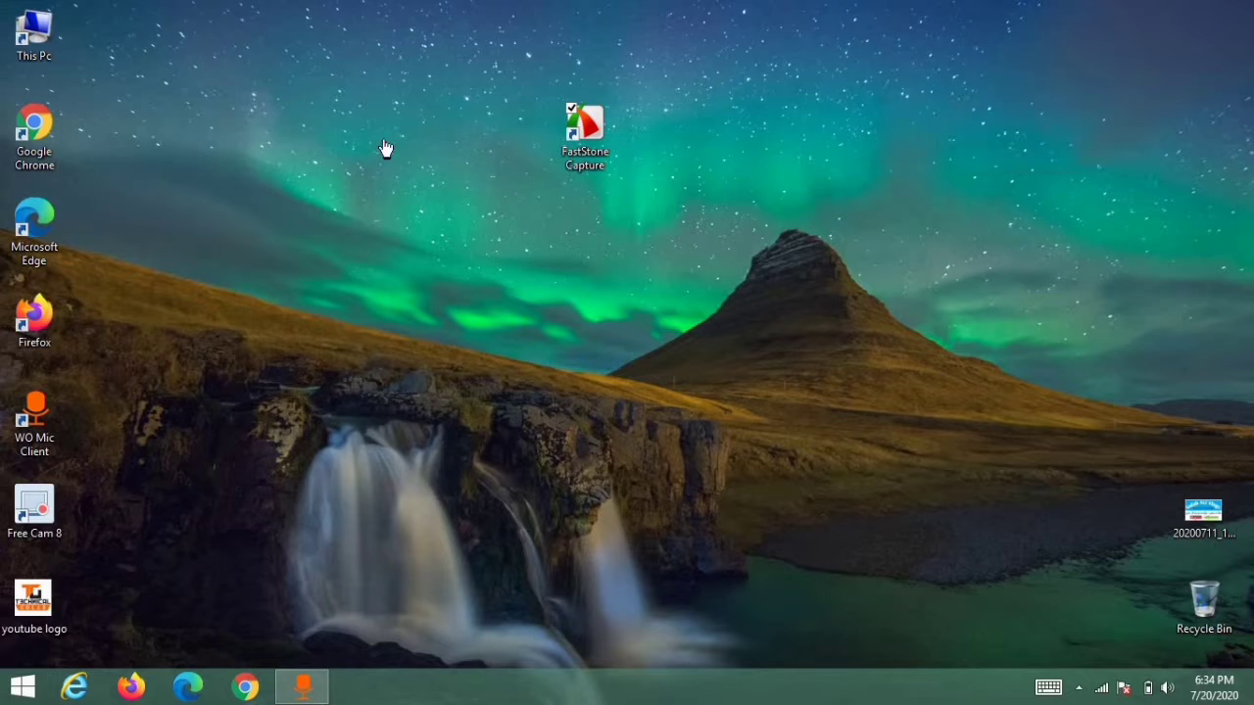
{"action": "left_click", "coordinate": [512, 267]}
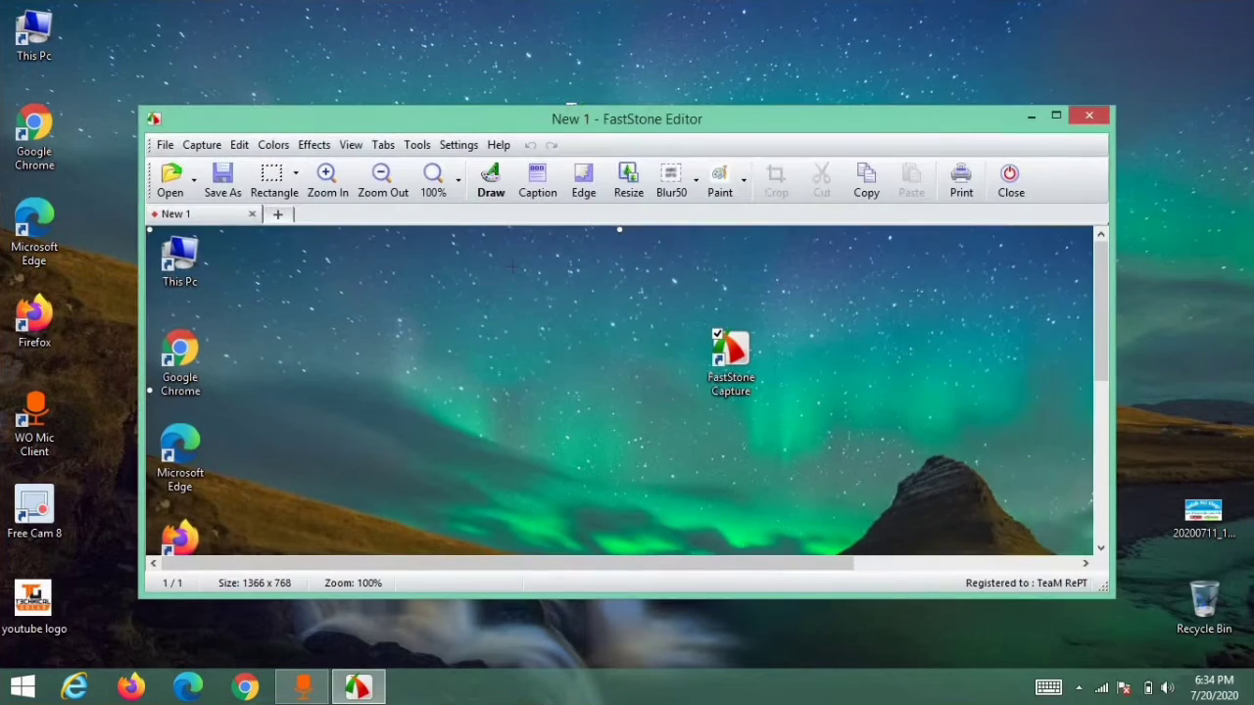
{"action": "left_click", "coordinate": [1092, 120]}
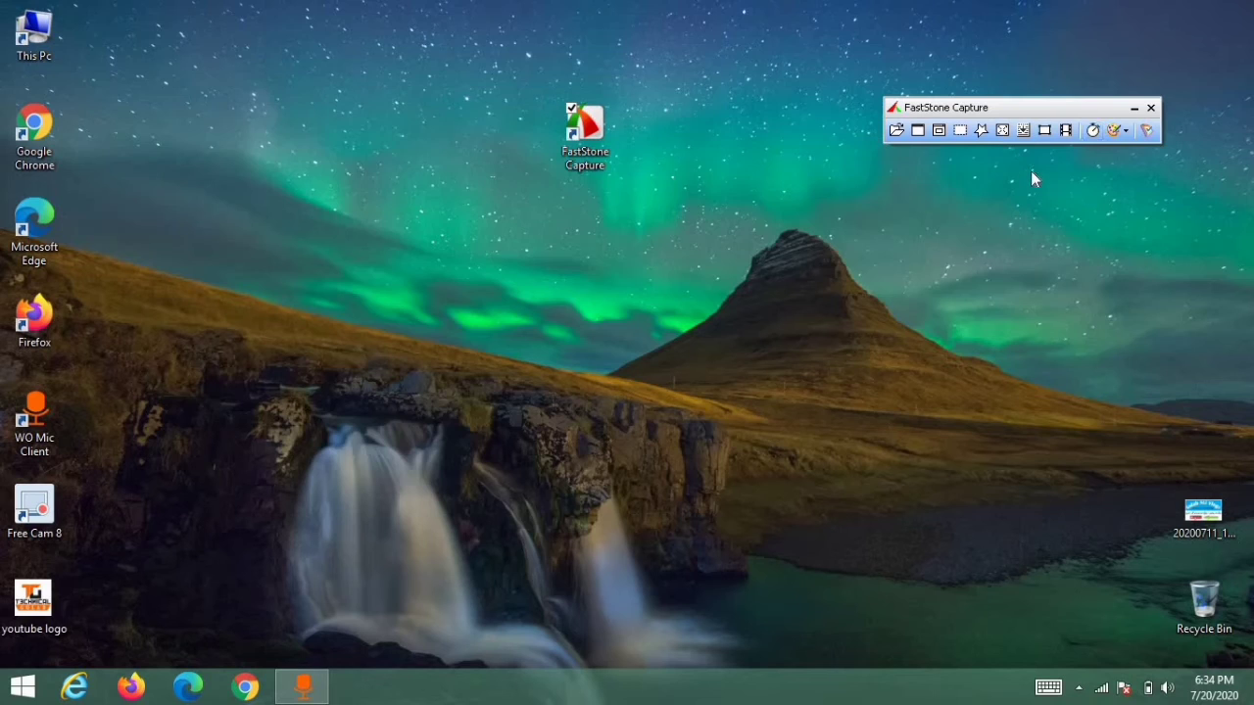
- Capture two rectangular desktop regions of about 530 x 413 and 723 x 308 pixels, closing the editor after each
{"action": "left_click", "coordinate": [960, 129]}
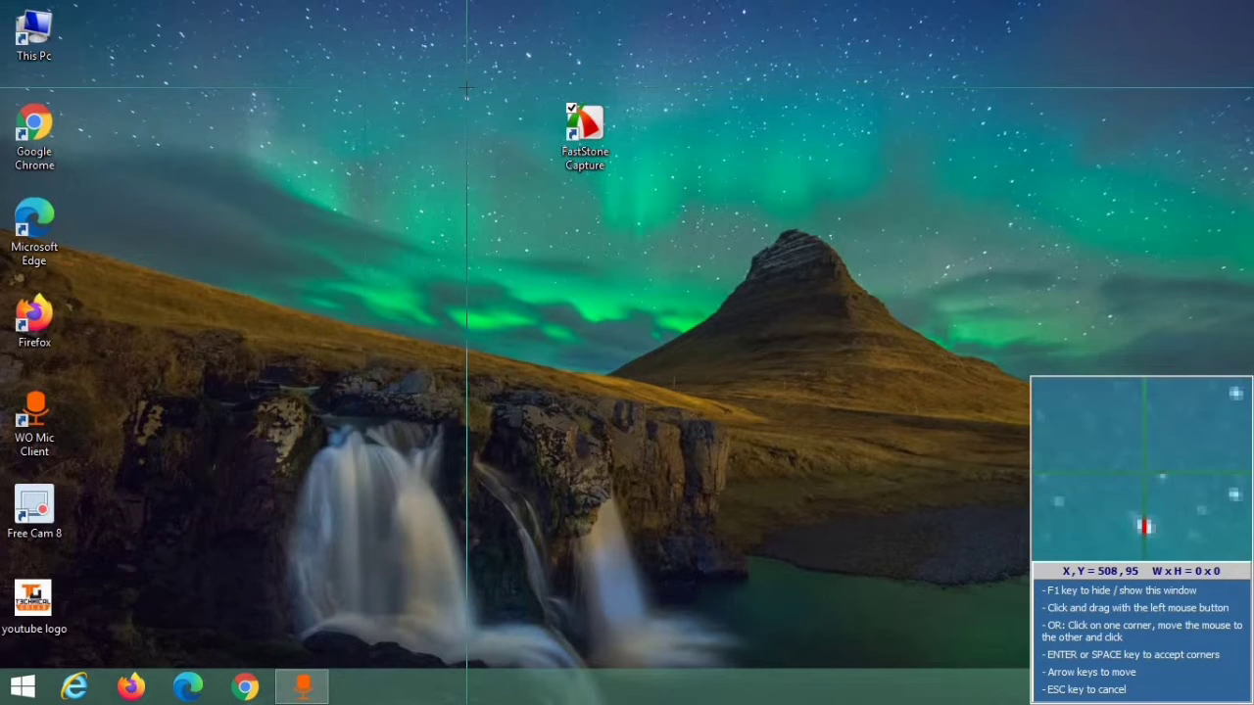
{"action": "left_click_drag", "start_coordinate": [432, 58], "coordinate": [917, 435]}
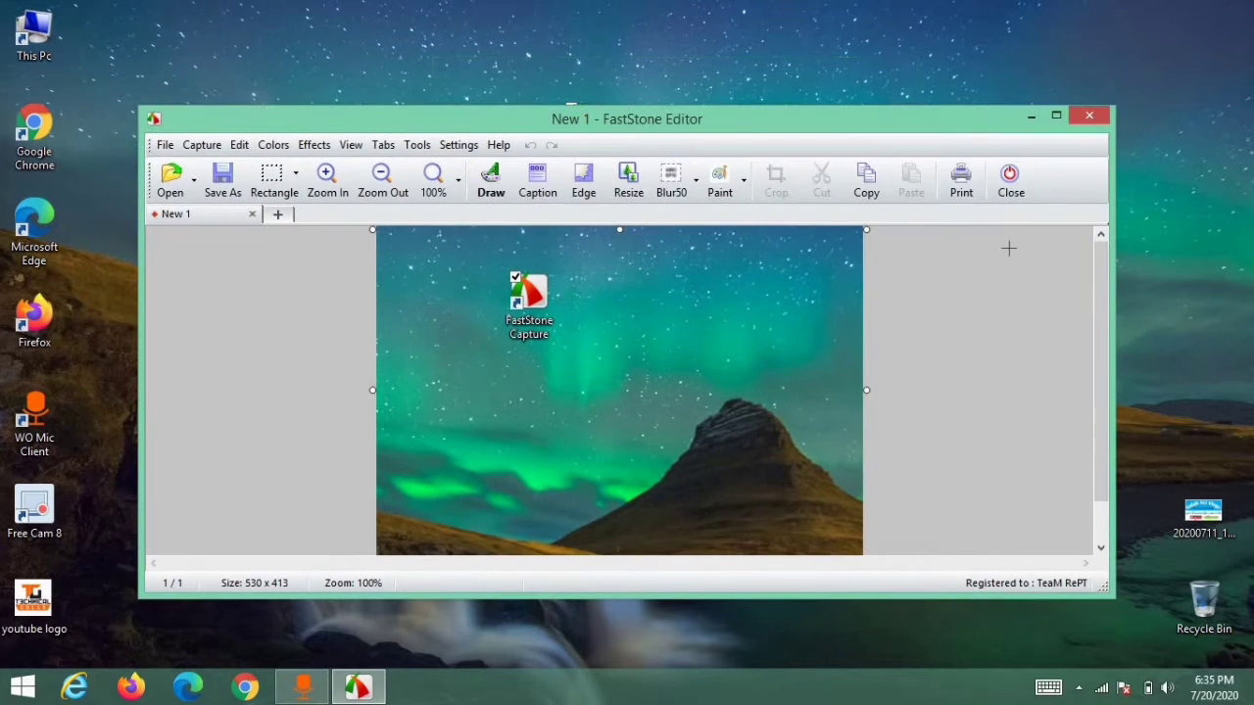
{"action": "left_click", "coordinate": [1089, 118]}
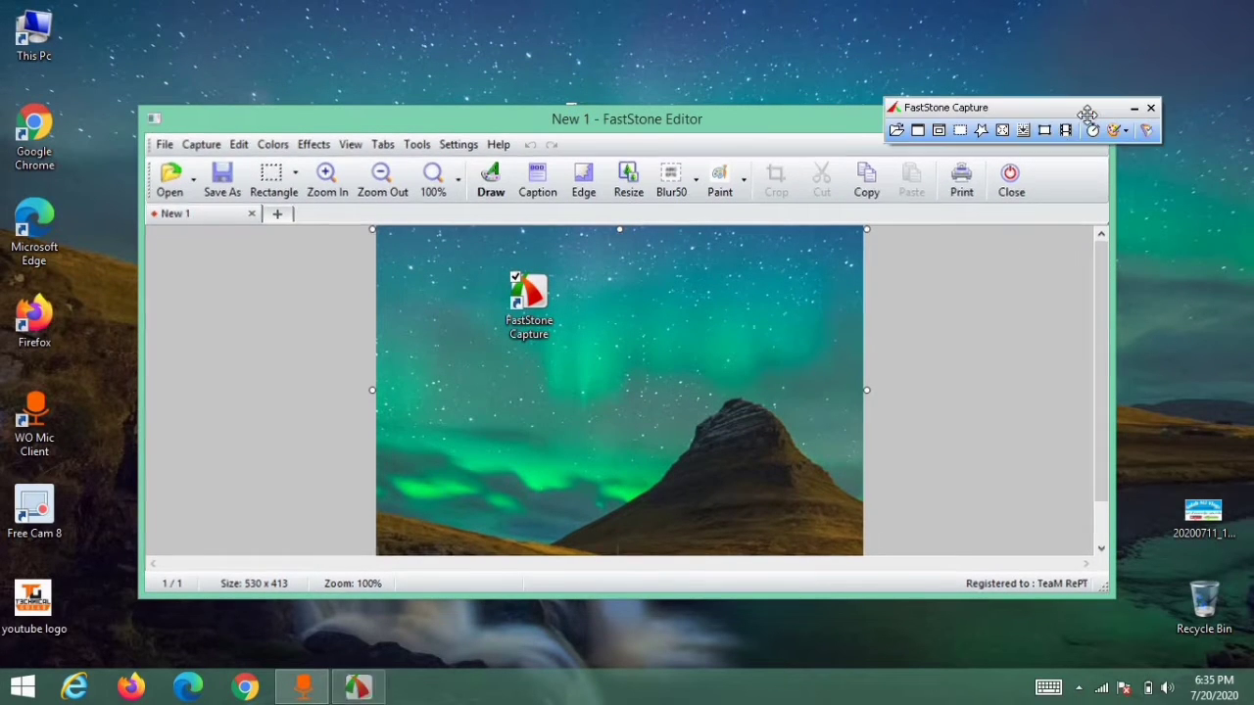
{"action": "left_click", "coordinate": [961, 131]}
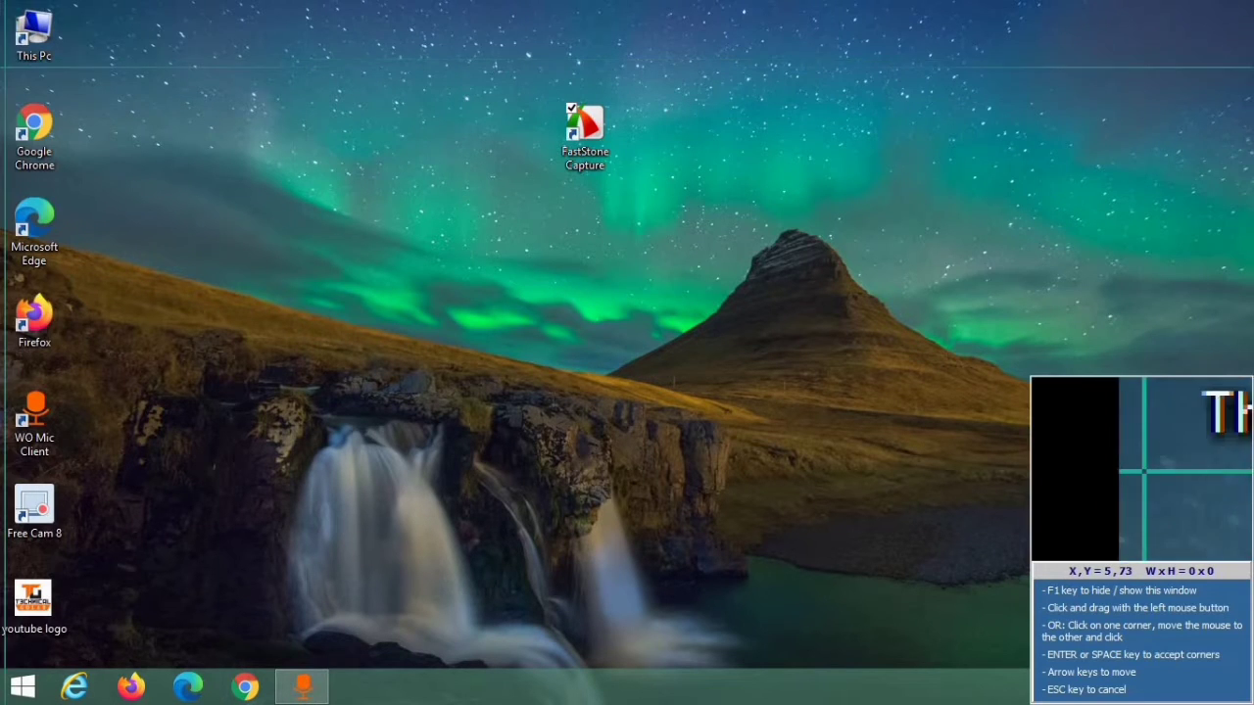
{"action": "left_click_drag", "start_coordinate": [0, 0], "coordinate": [707, 301]}
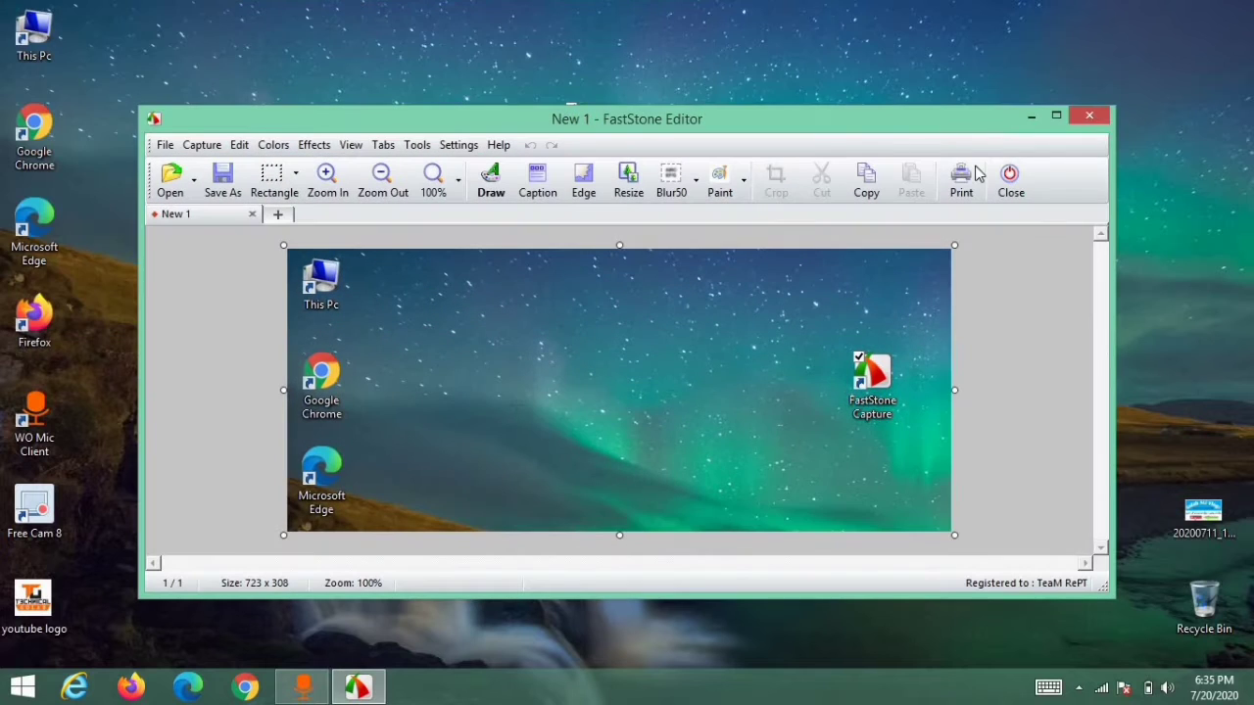
{"action": "left_click", "coordinate": [1088, 115]}
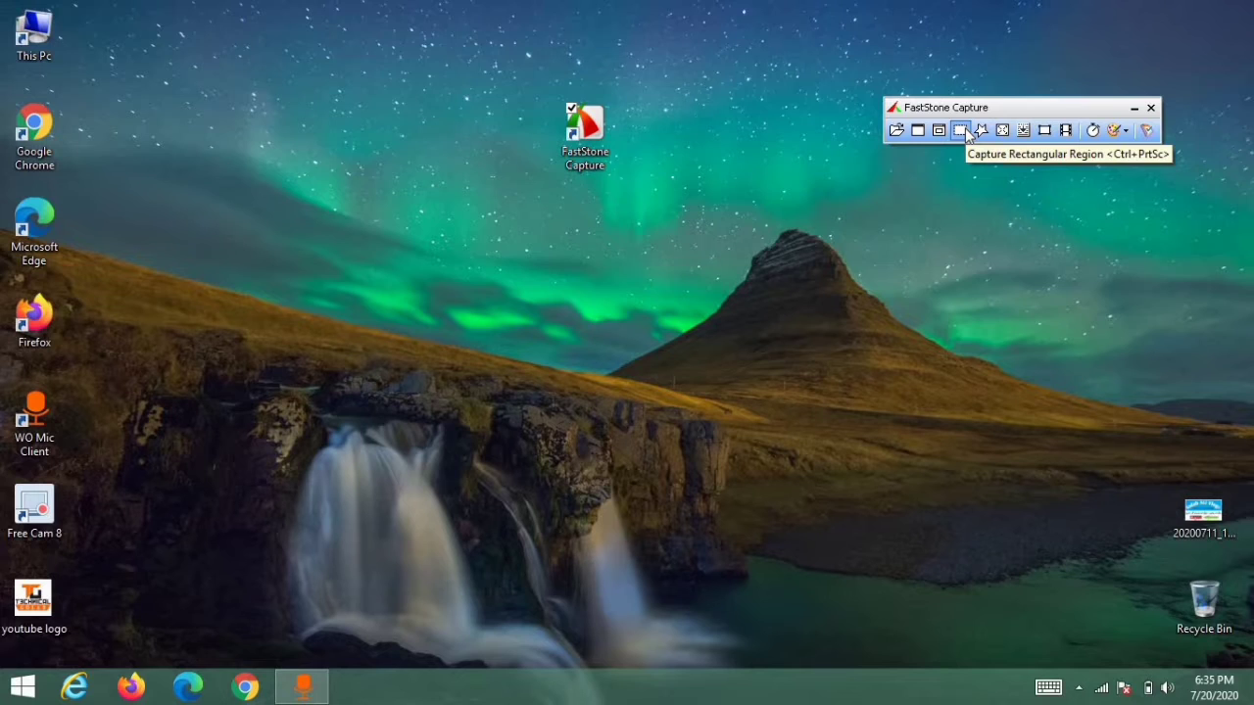
- Capture a freehand region of about 224 x 173 pixels around the FastStone Capture desktop icon and close the editor
{"action": "left_click", "coordinate": [964, 128]}
{"action": "left_click_drag", "start_coordinate": [940, 110], "coordinate": [980, 157]}
{"action": "left_click", "coordinate": [980, 130]}
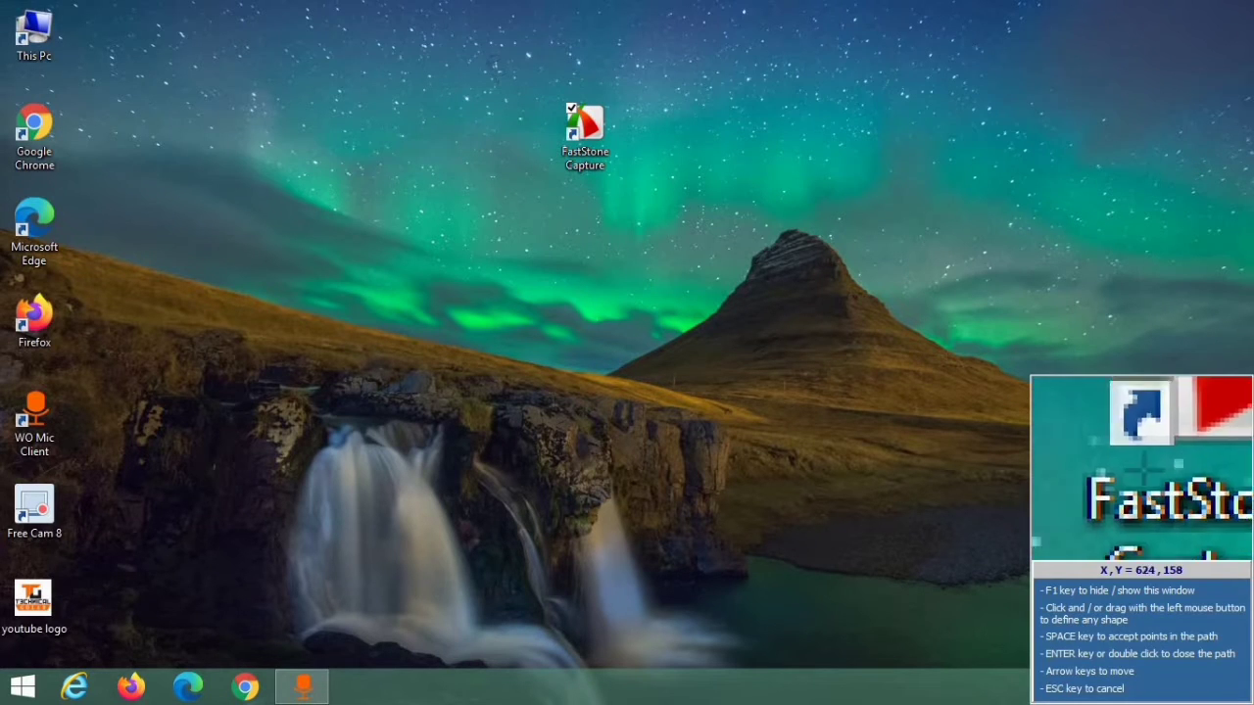
{"action": "mouse_move", "coordinate": [521, 69]}
{"action": "left_mouse_down"}
{"action": "mouse_move", "coordinate": [583, 84]}
{"action": "mouse_move", "coordinate": [689, 162]}
{"action": "mouse_move", "coordinate": [578, 216]}
{"action": "mouse_move", "coordinate": [549, 113]}
{"action": "mouse_move", "coordinate": [549, 37]}
{"action": "mouse_move", "coordinate": [588, 75]}
{"action": "mouse_move", "coordinate": [621, 75]}
{"action": "mouse_move", "coordinate": [582, 70]}
{"action": "left_mouse_up"}
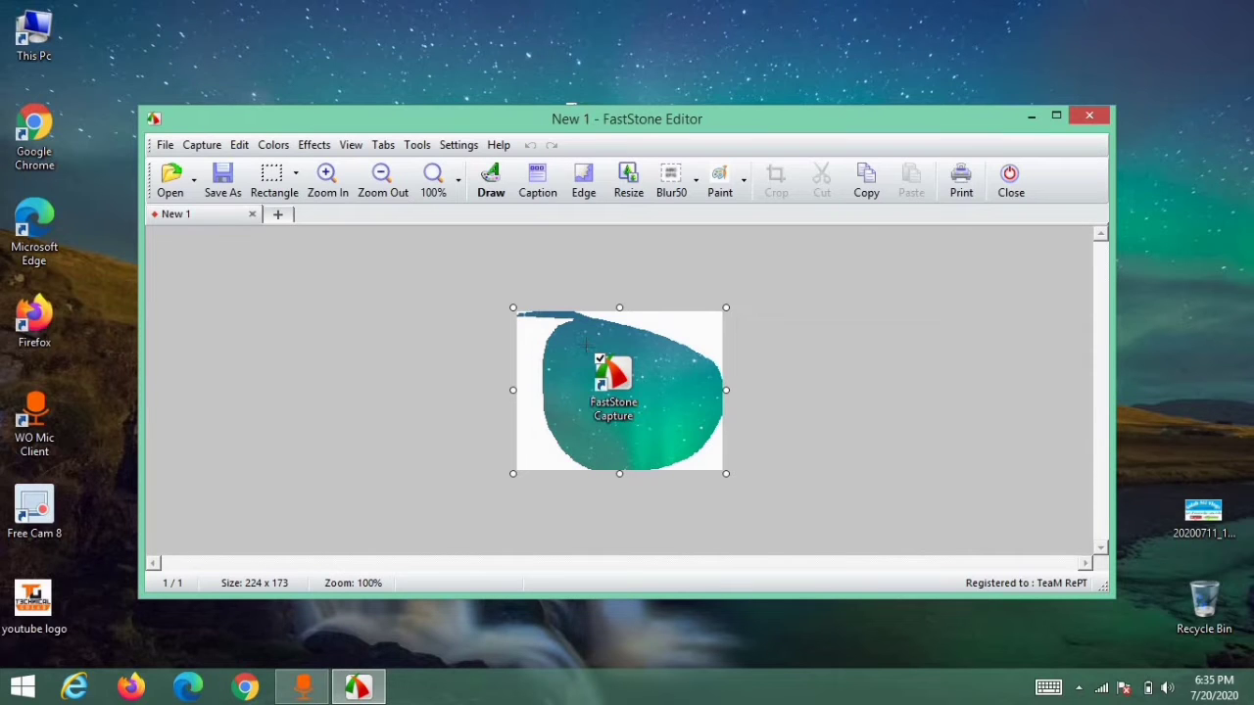
{"action": "left_click", "coordinate": [1088, 116]}
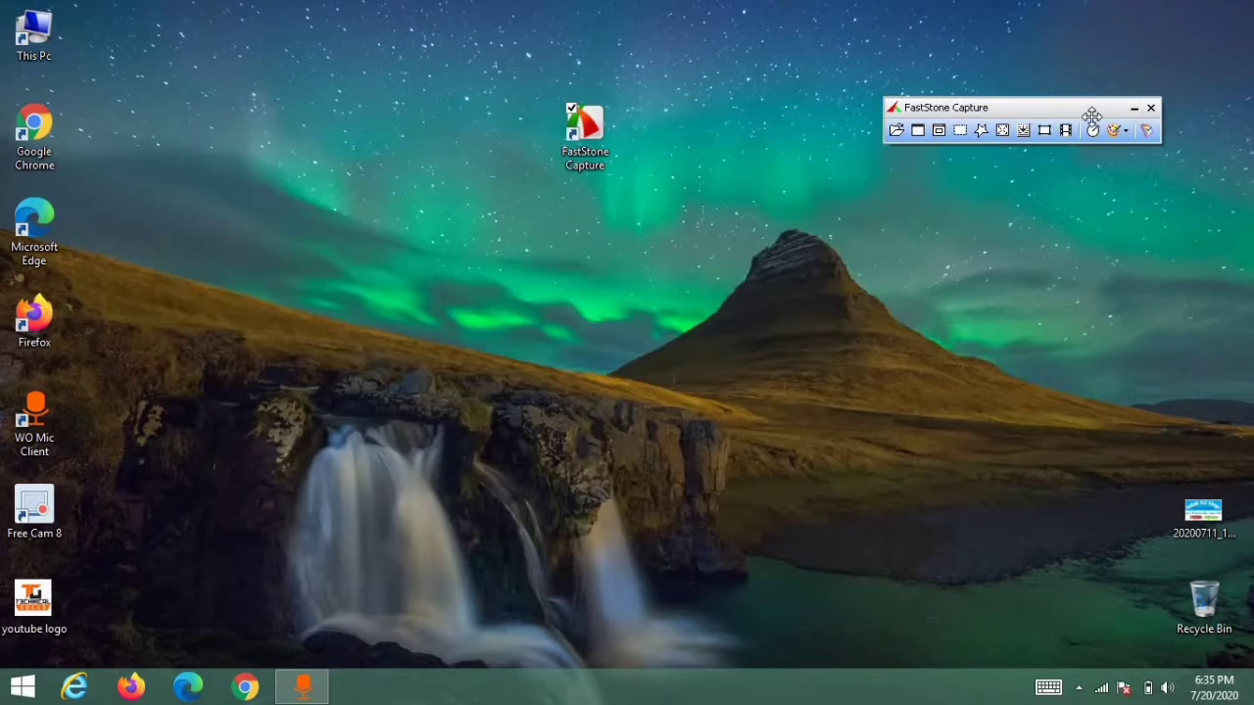
- Capture the full screen, then a fixed 400 x 300 region around the FastStone Capture icon, closing each result
{"action": "left_click", "coordinate": [1004, 131]}
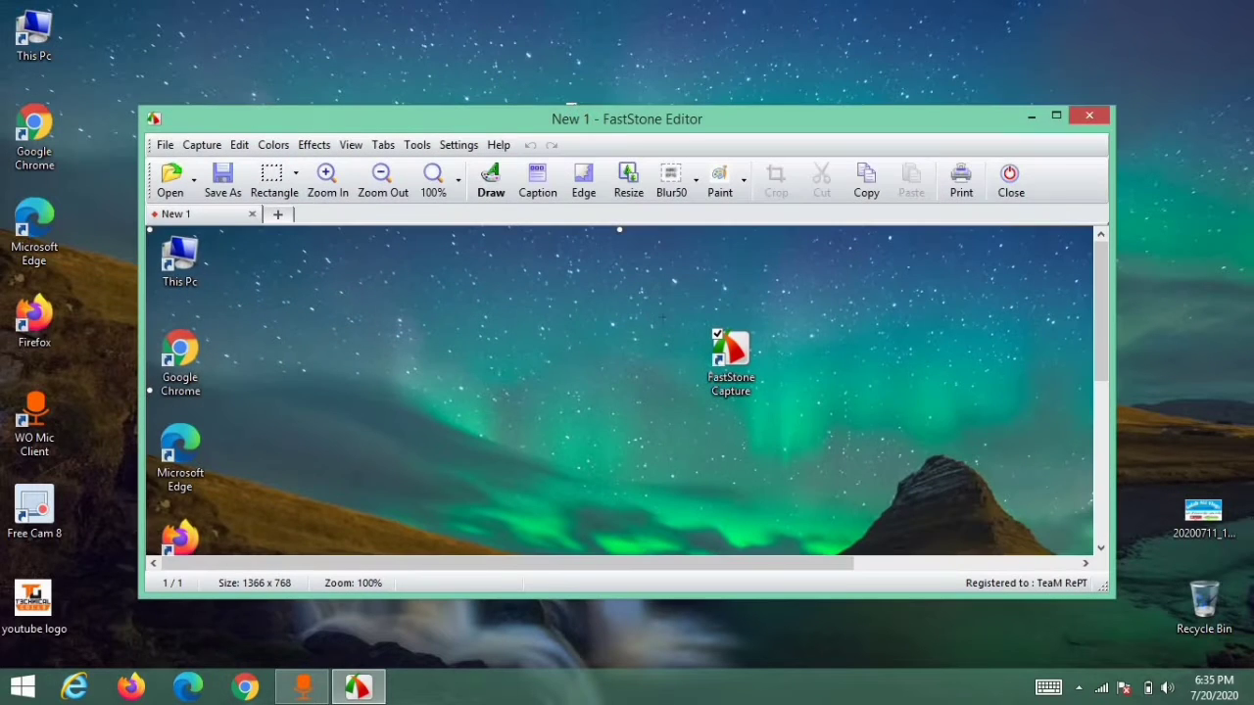
{"action": "left_click", "coordinate": [1086, 115]}
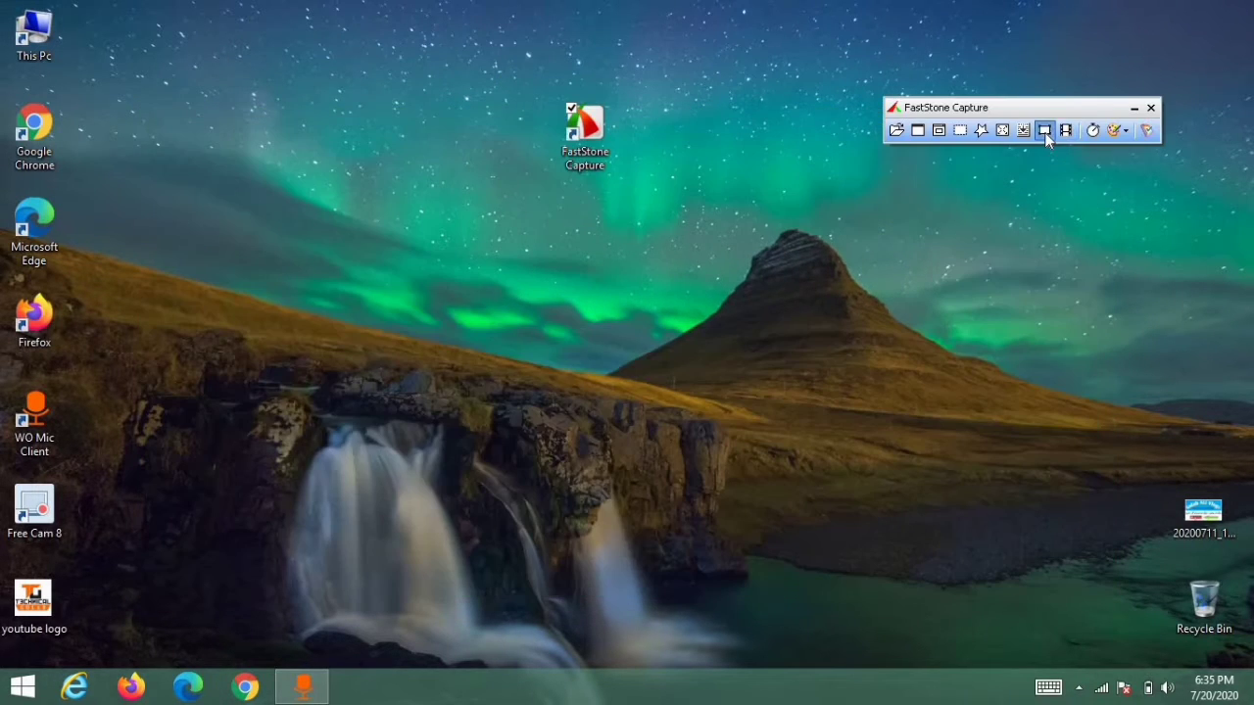
{"action": "left_click", "coordinate": [1045, 131]}
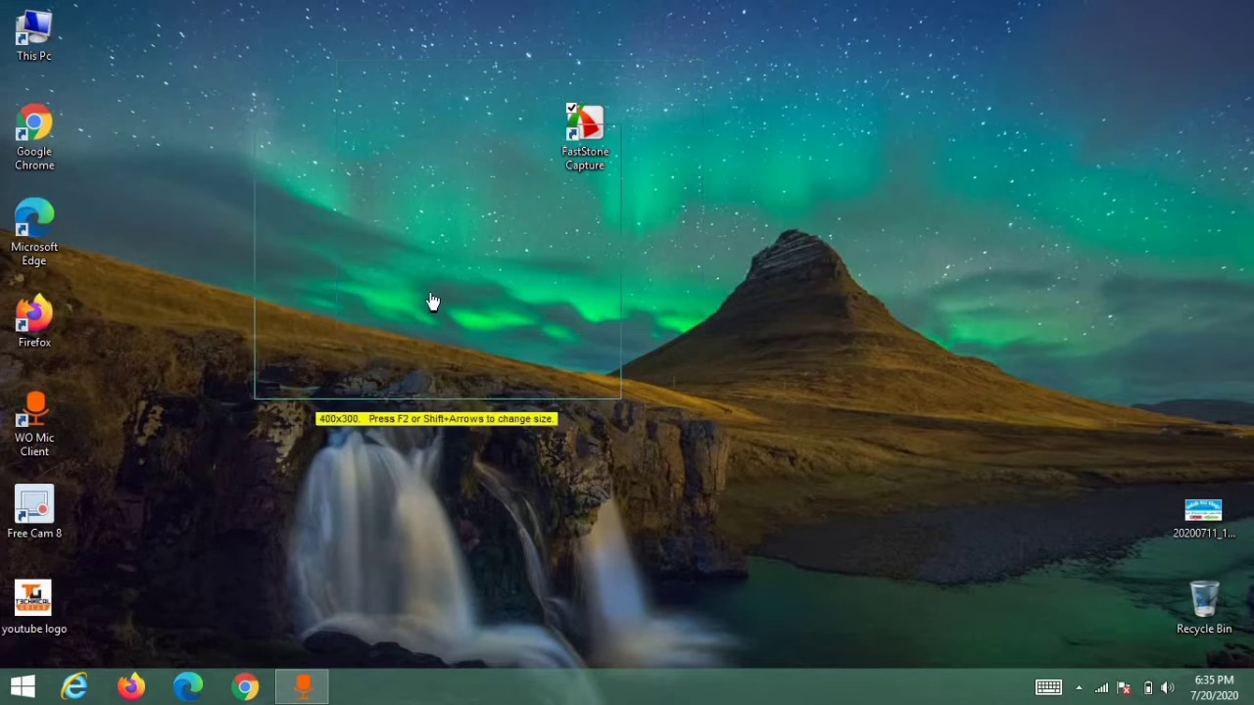
{"action": "left_click", "coordinate": [573, 172]}
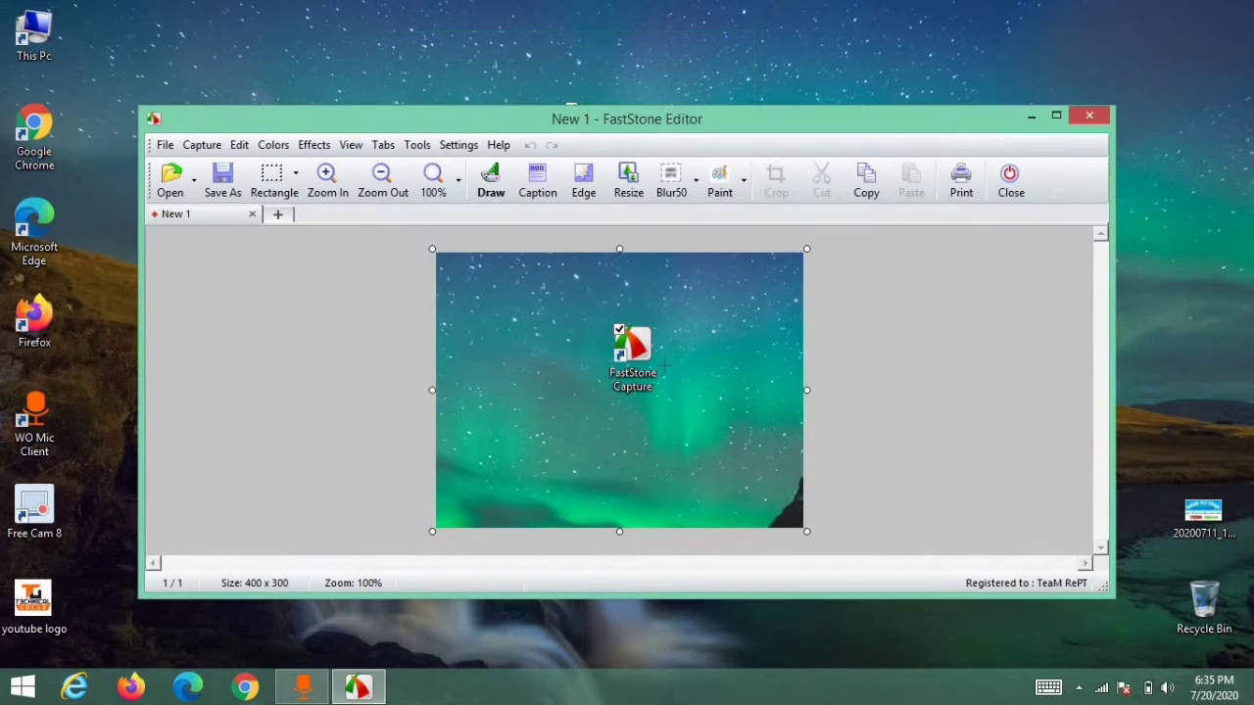
{"action": "left_click", "coordinate": [1088, 115]}
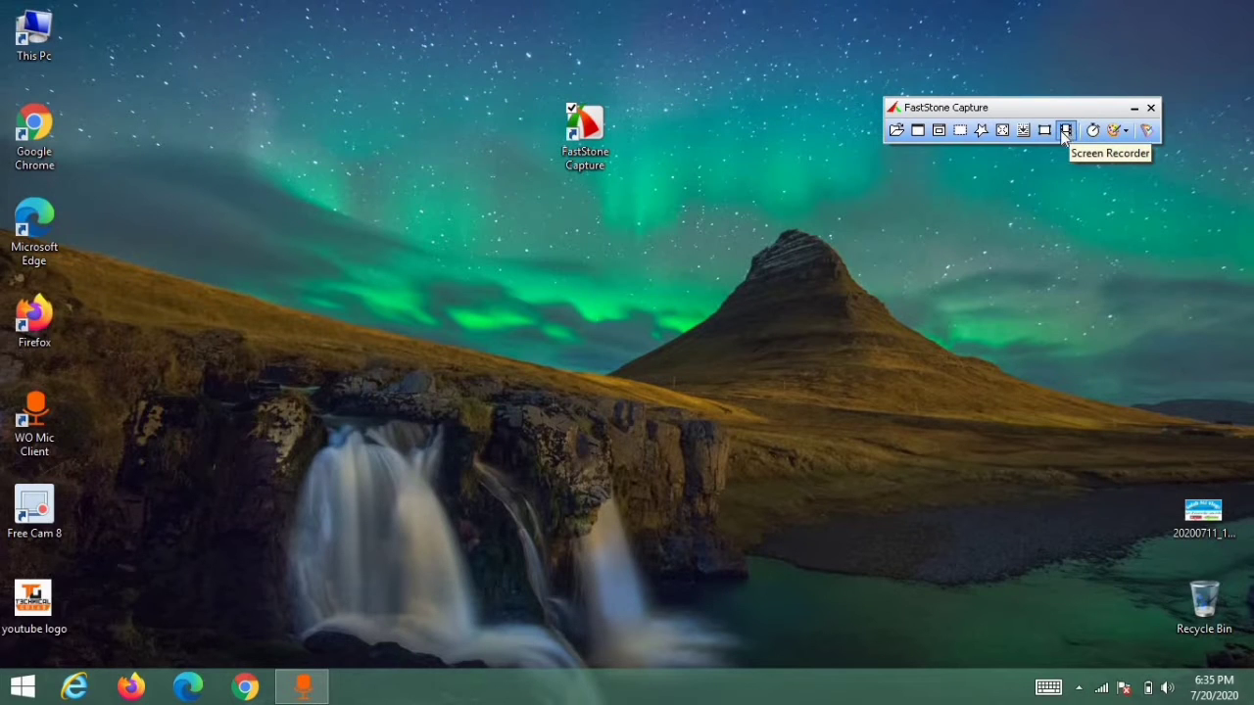
- Open the Screen Recorder and review its choices for the screen area to record
{"action": "left_click", "coordinate": [1065, 131]}
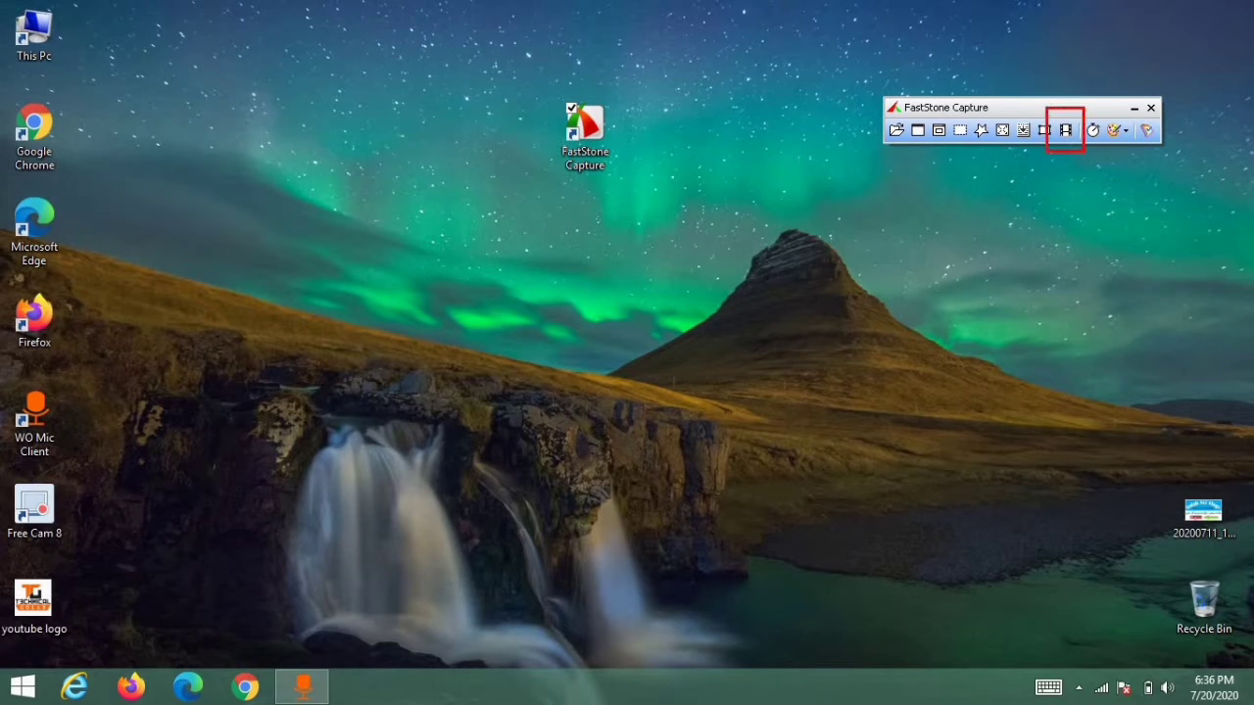
{"action": "left_click", "coordinate": [1066, 133]}
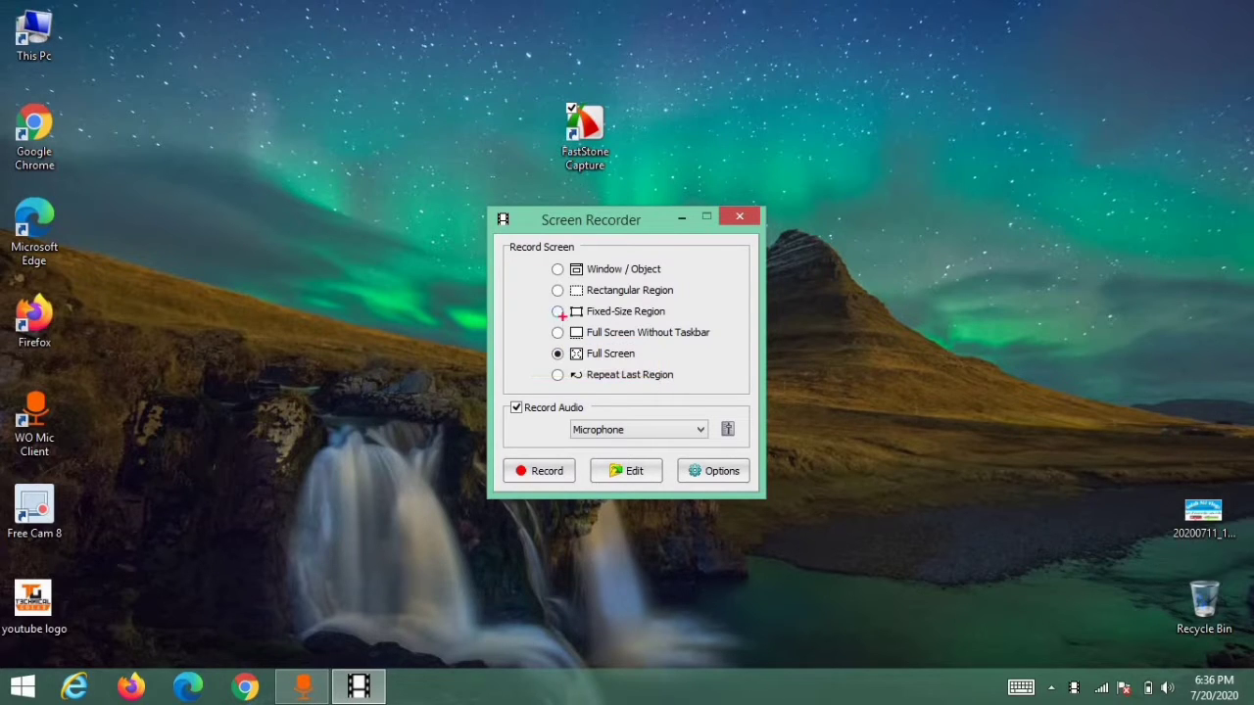
{"action": "left_click_drag", "start_coordinate": [537, 323], "coordinate": [731, 350]}
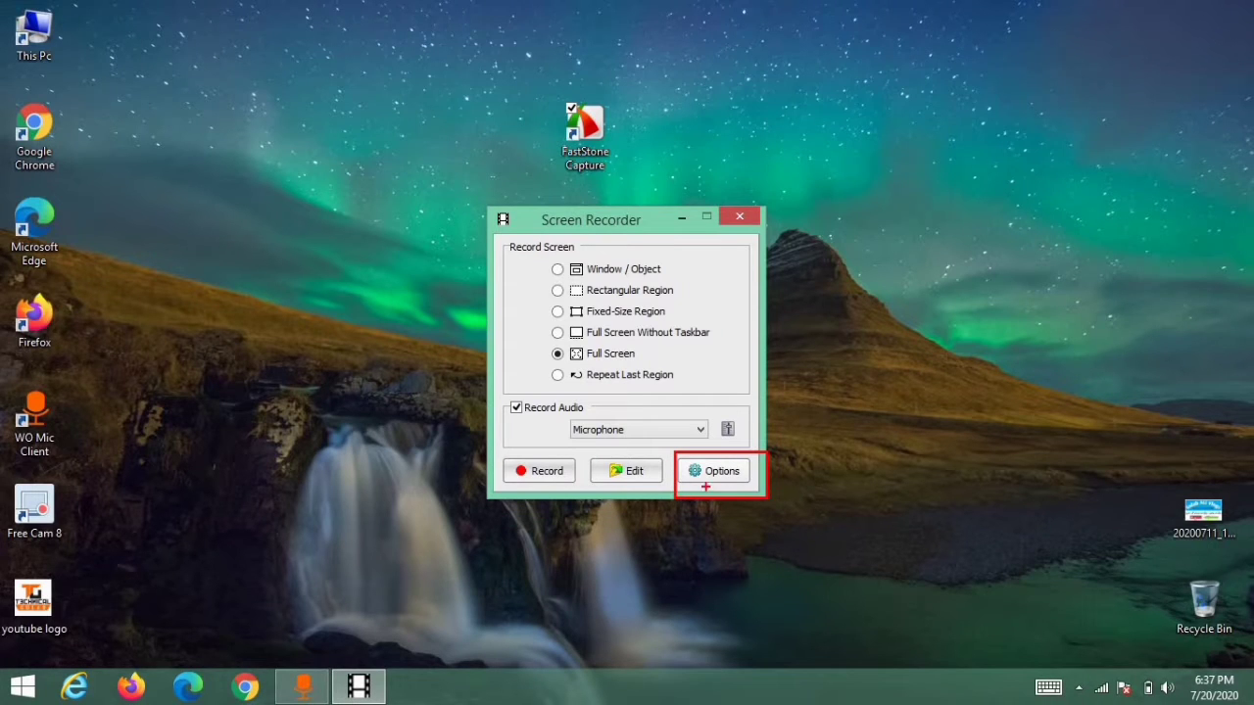
- Examine the Screen Recorder's video and audio options, including the audio quality and mouse click volume
{"action": "left_click", "coordinate": [713, 471]}
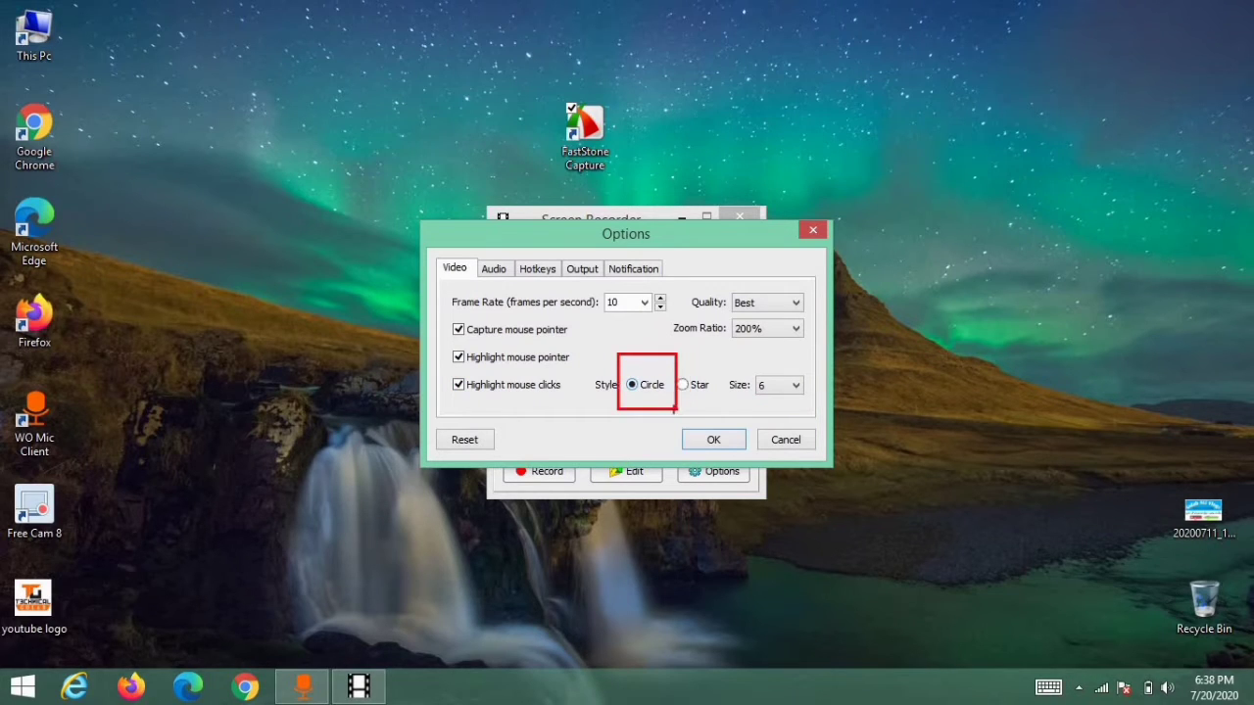
{"action": "left_click", "coordinate": [495, 274]}
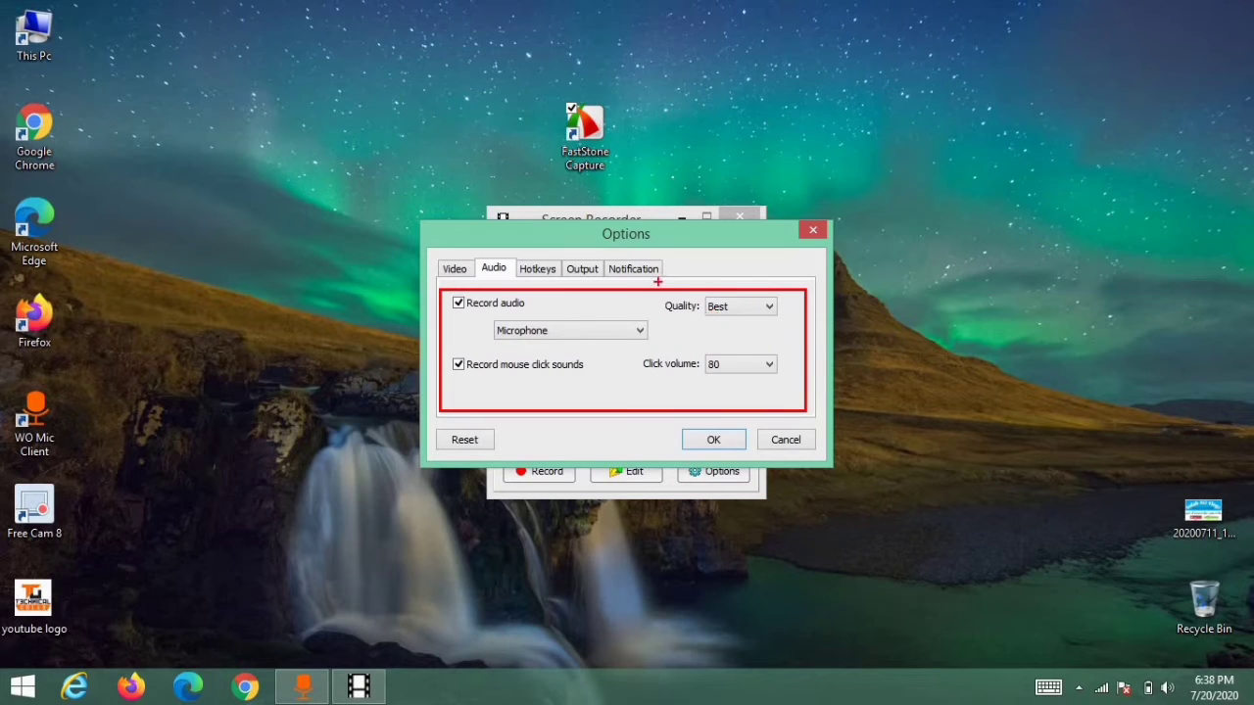
{"action": "left_click_drag", "start_coordinate": [646, 274], "coordinate": [777, 350]}
{"action": "left_click_drag", "start_coordinate": [623, 343], "coordinate": [800, 394]}
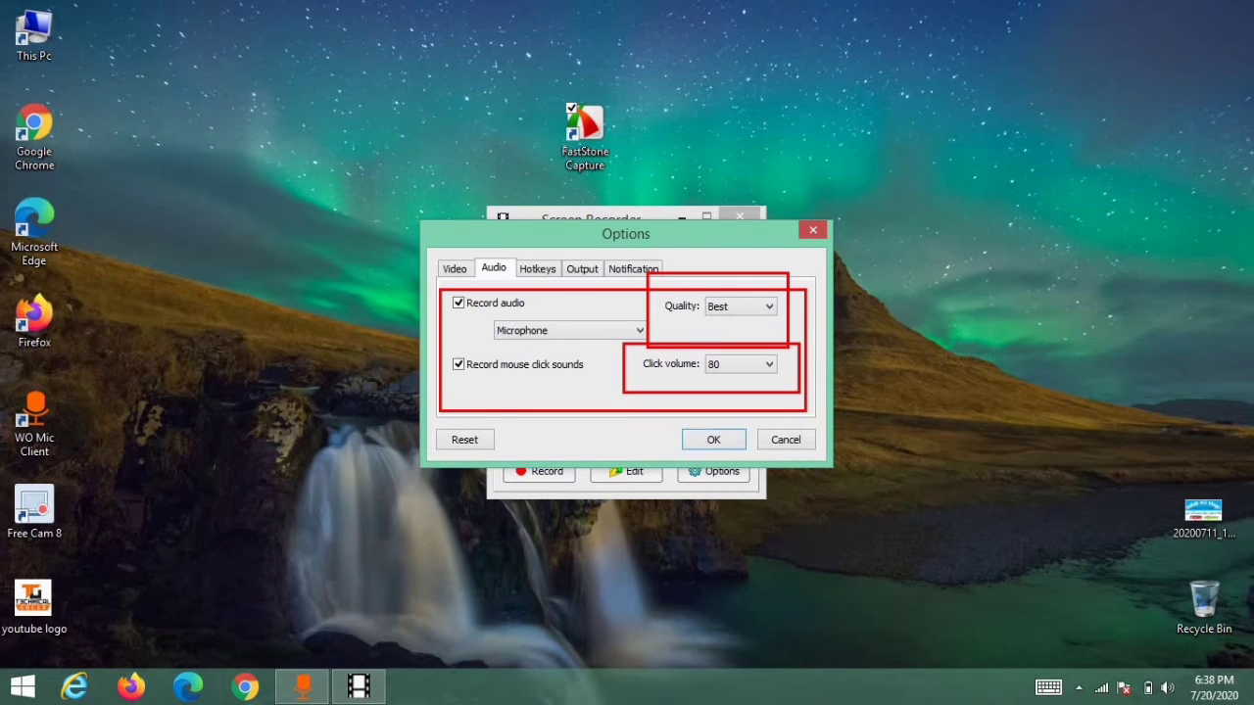
{"action": "key", "text": "Escape"}
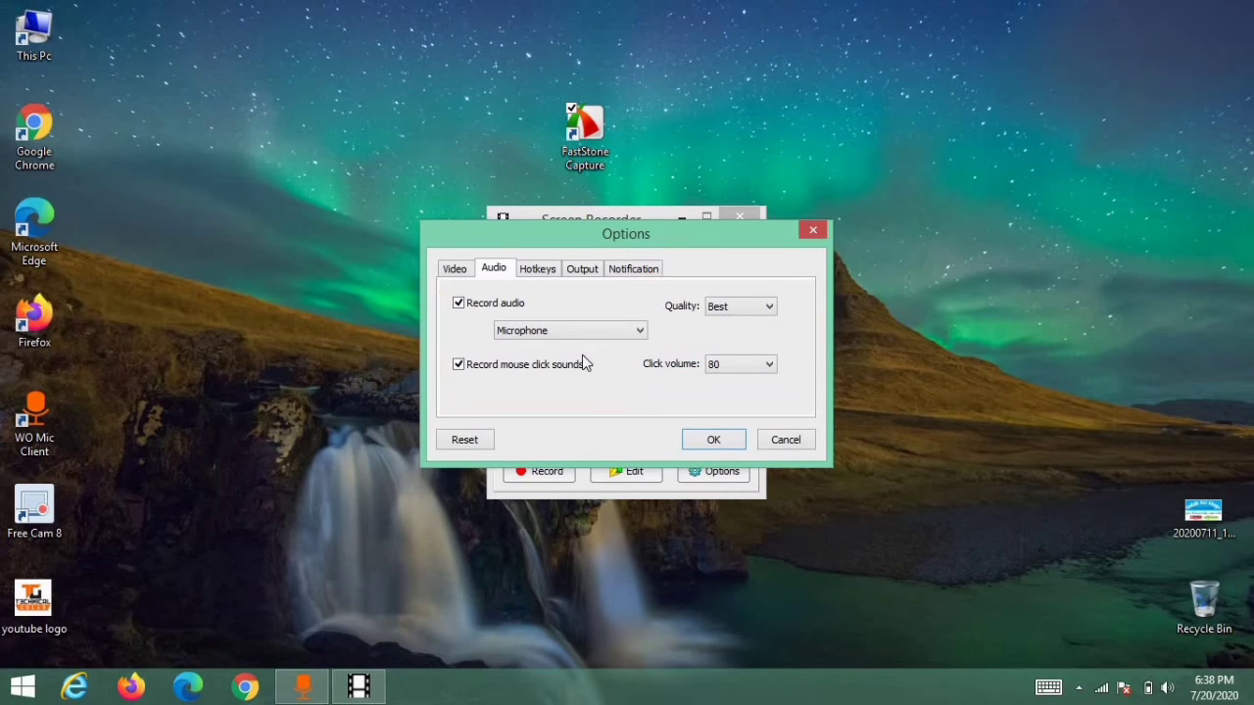
- Examine the recorder's hotkey, output and notification options, then close the options without changing them
{"action": "left_click", "coordinate": [536, 270]}
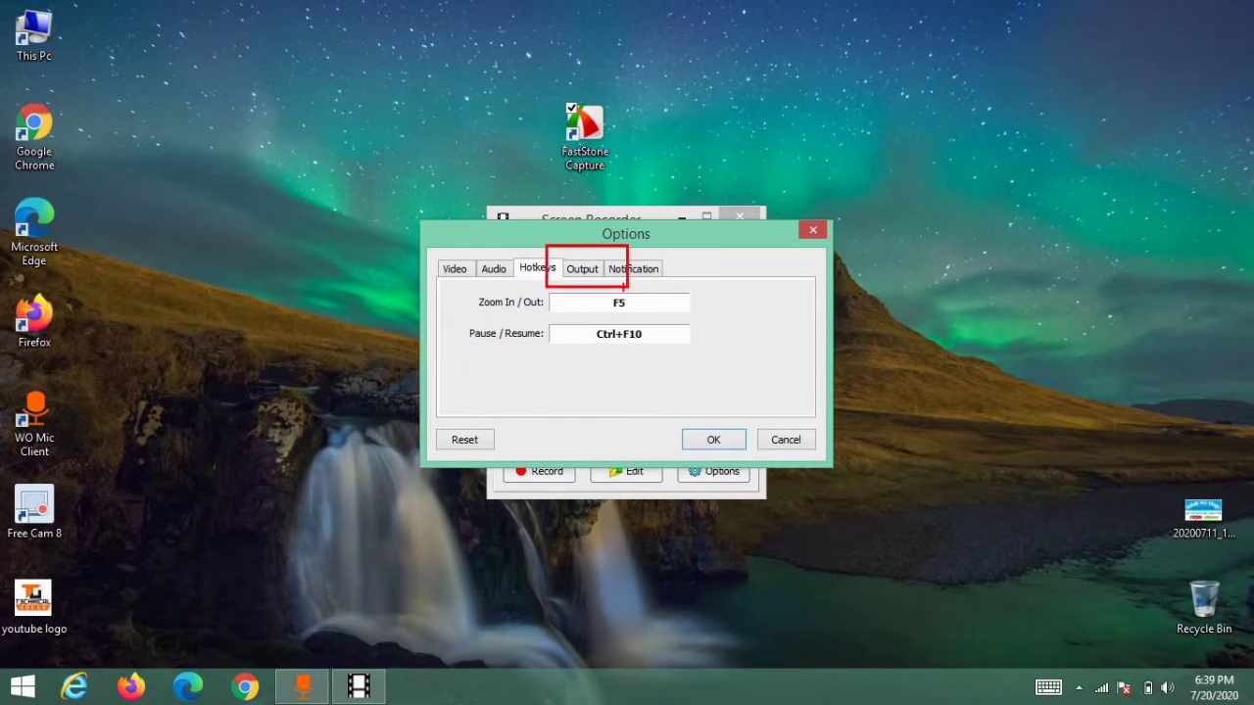
{"action": "left_click", "coordinate": [582, 270]}
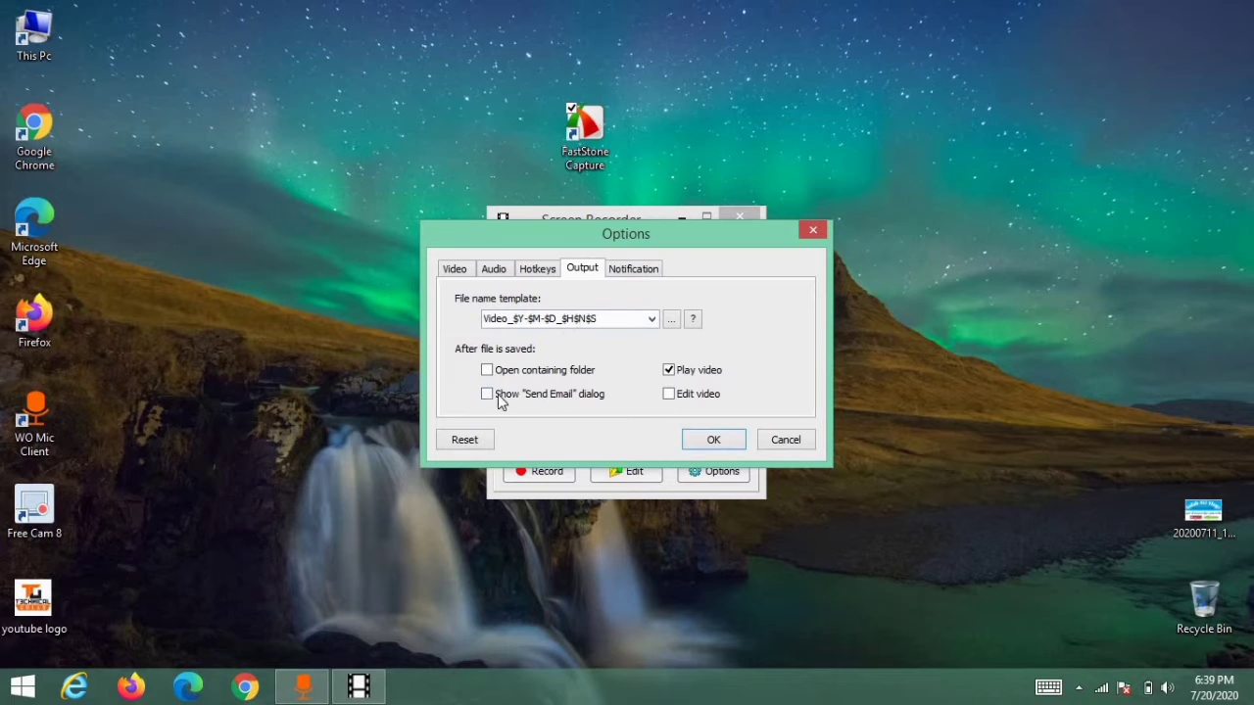
{"action": "left_click", "coordinate": [631, 267]}
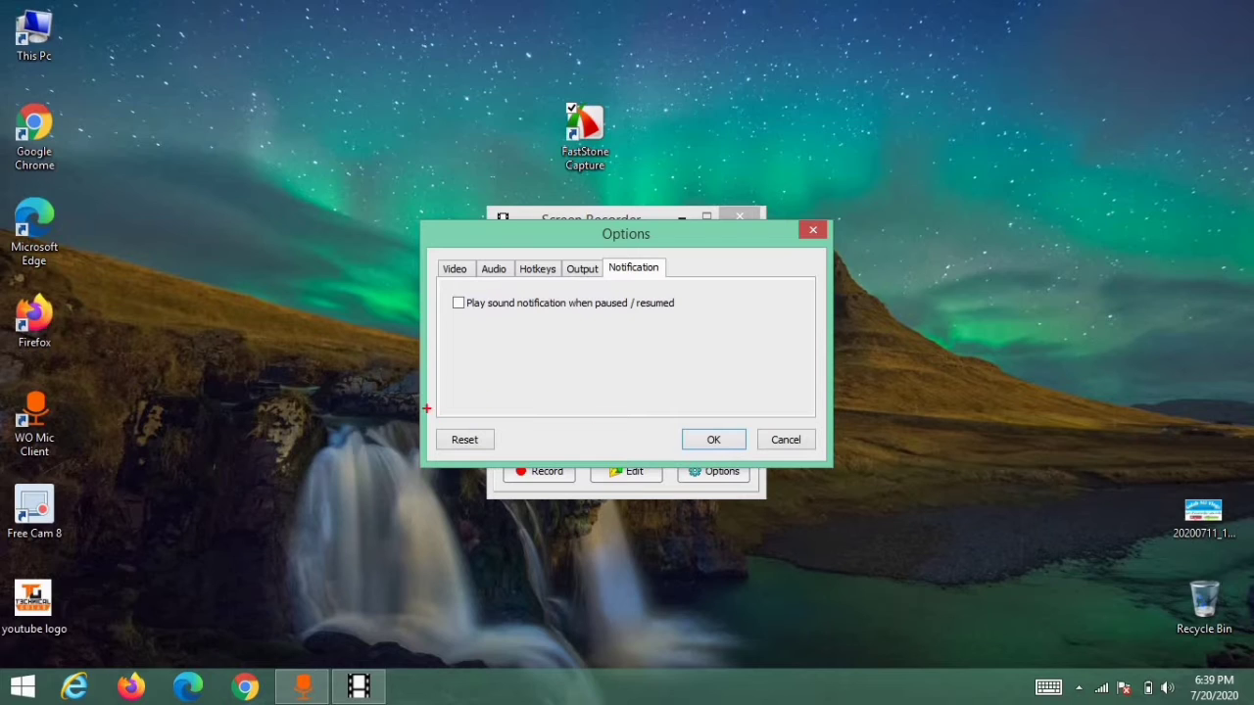
{"action": "left_click_drag", "start_coordinate": [428, 408], "coordinate": [509, 462]}
{"action": "left_click", "coordinate": [812, 231]}
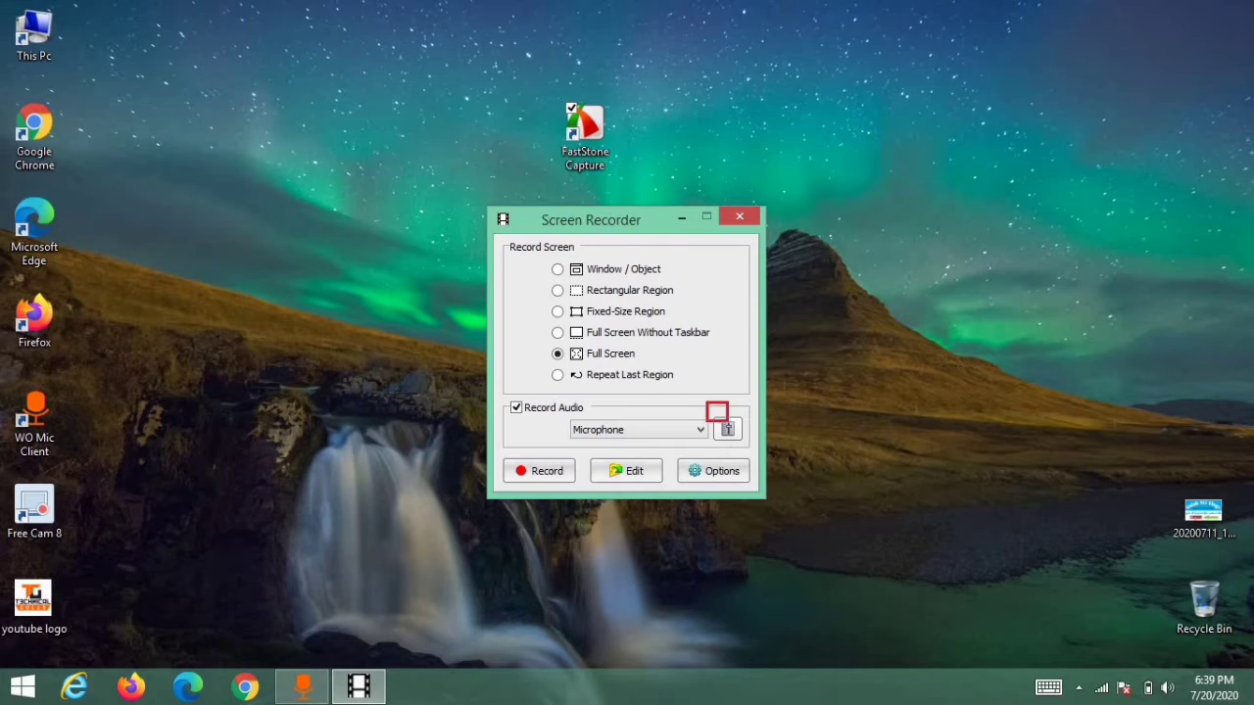
- Open the microphone's sound settings from the Screen Recorder and look through the recording, sounds, communications and playback settings
{"action": "left_click", "coordinate": [726, 429]}
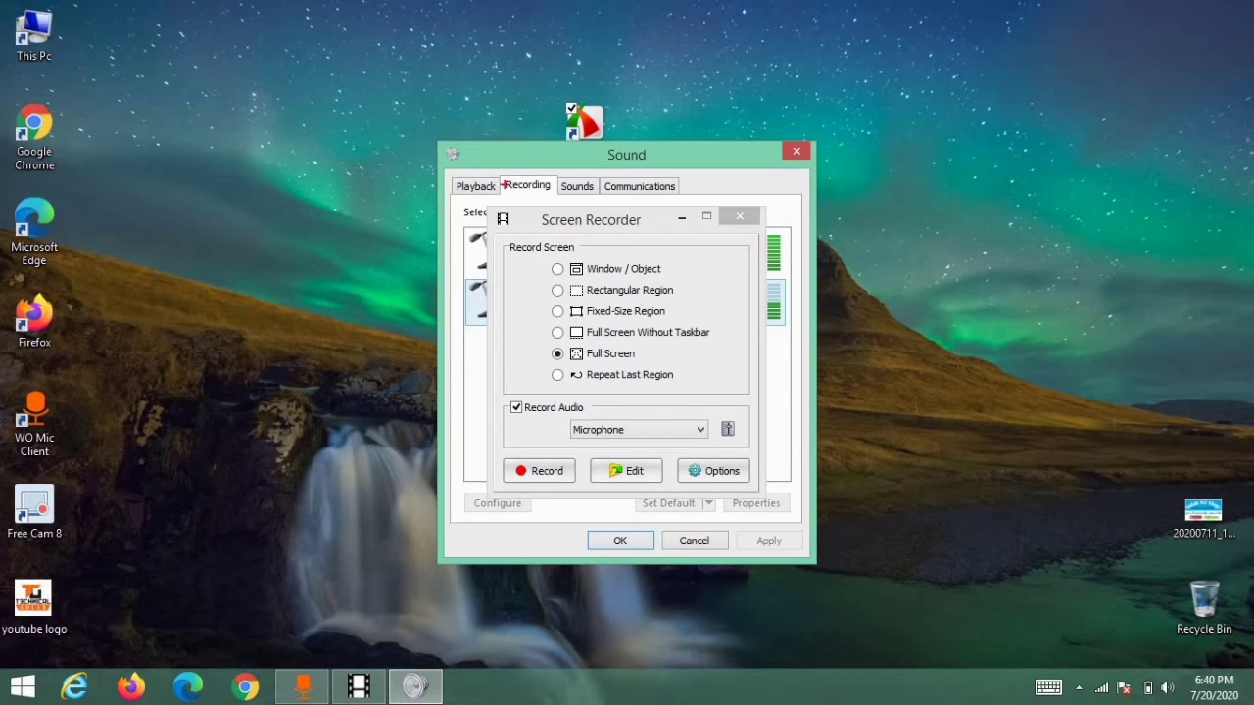
{"action": "left_click_drag", "start_coordinate": [449, 172], "coordinate": [709, 212]}
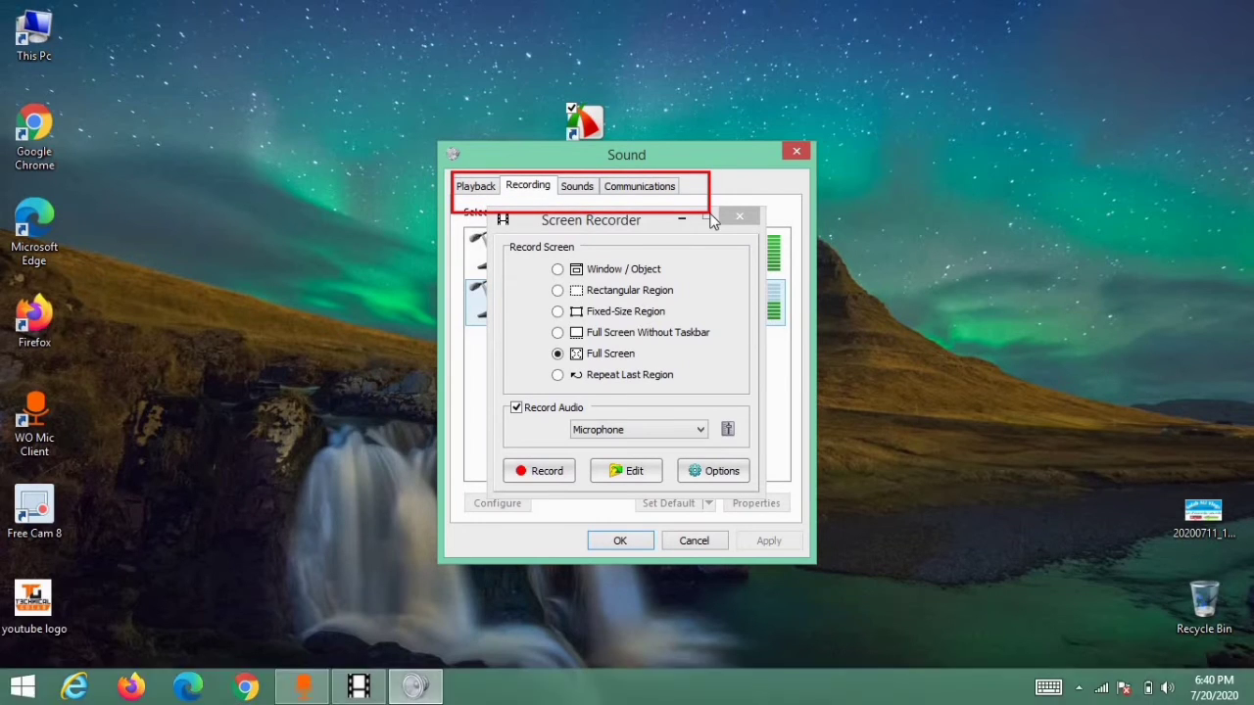
{"action": "key", "text": "Escape"}
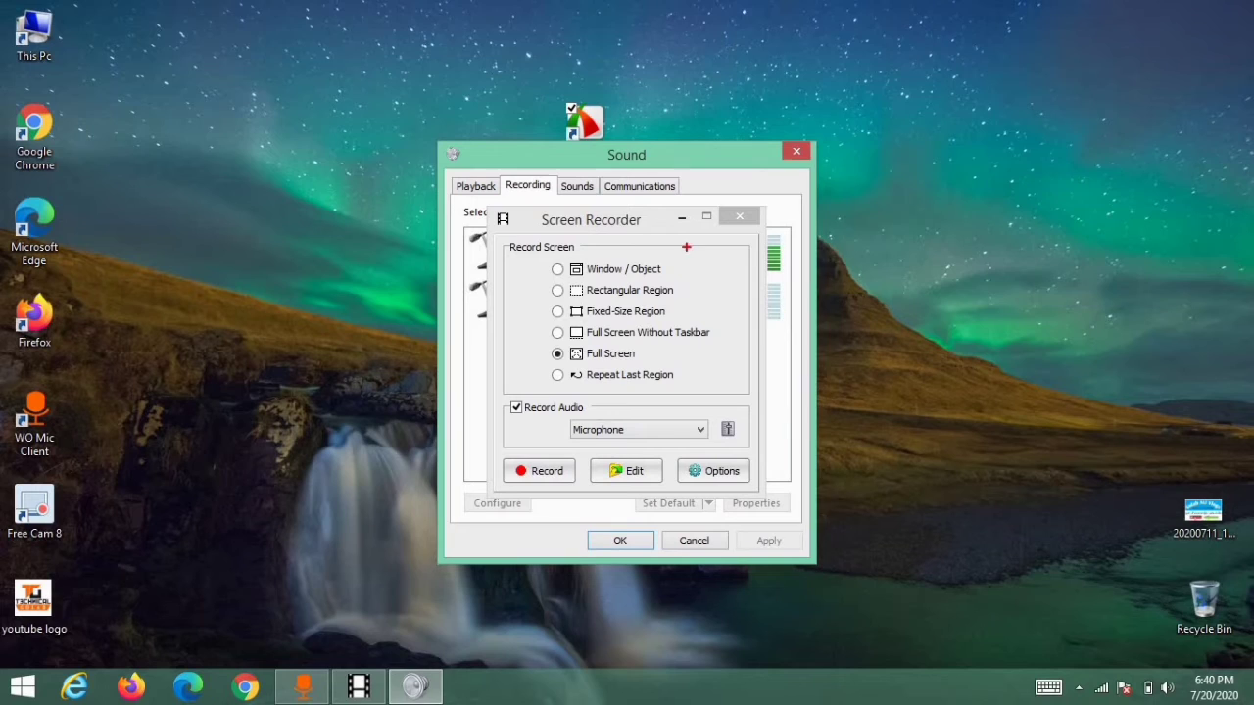
{"action": "mouse_move", "coordinate": [748, 224]}
{"action": "left_mouse_down"}
{"action": "mouse_move", "coordinate": [783, 271]}
{"action": "mouse_move", "coordinate": [795, 343]}
{"action": "left_mouse_up"}
{"action": "key", "text": "Escape"}
{"action": "left_click", "coordinate": [575, 190]}
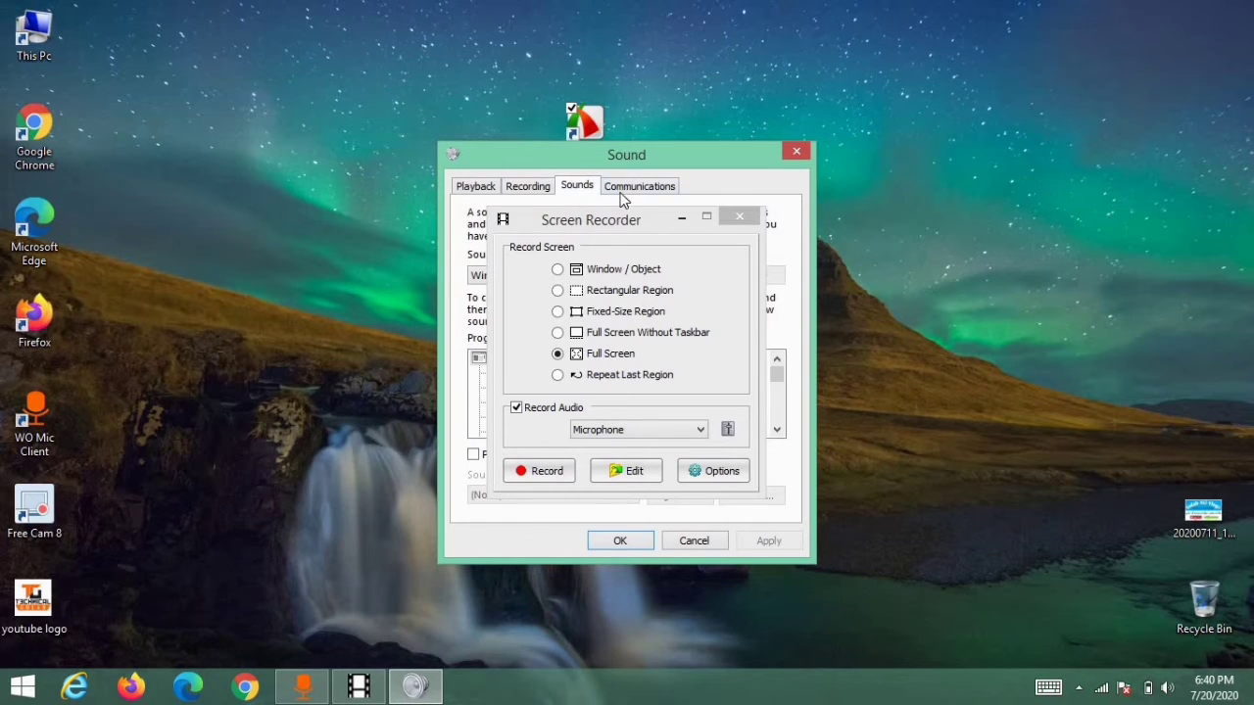
{"action": "left_click", "coordinate": [653, 195]}
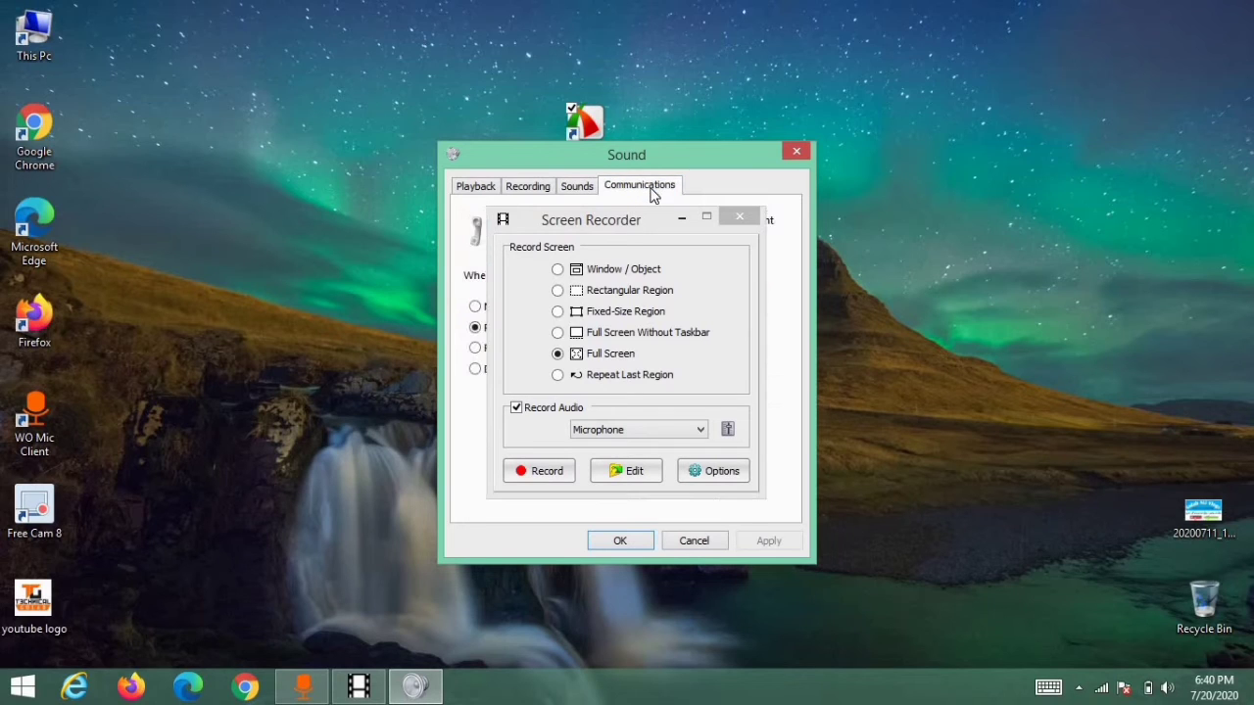
{"action": "left_click", "coordinate": [480, 188]}
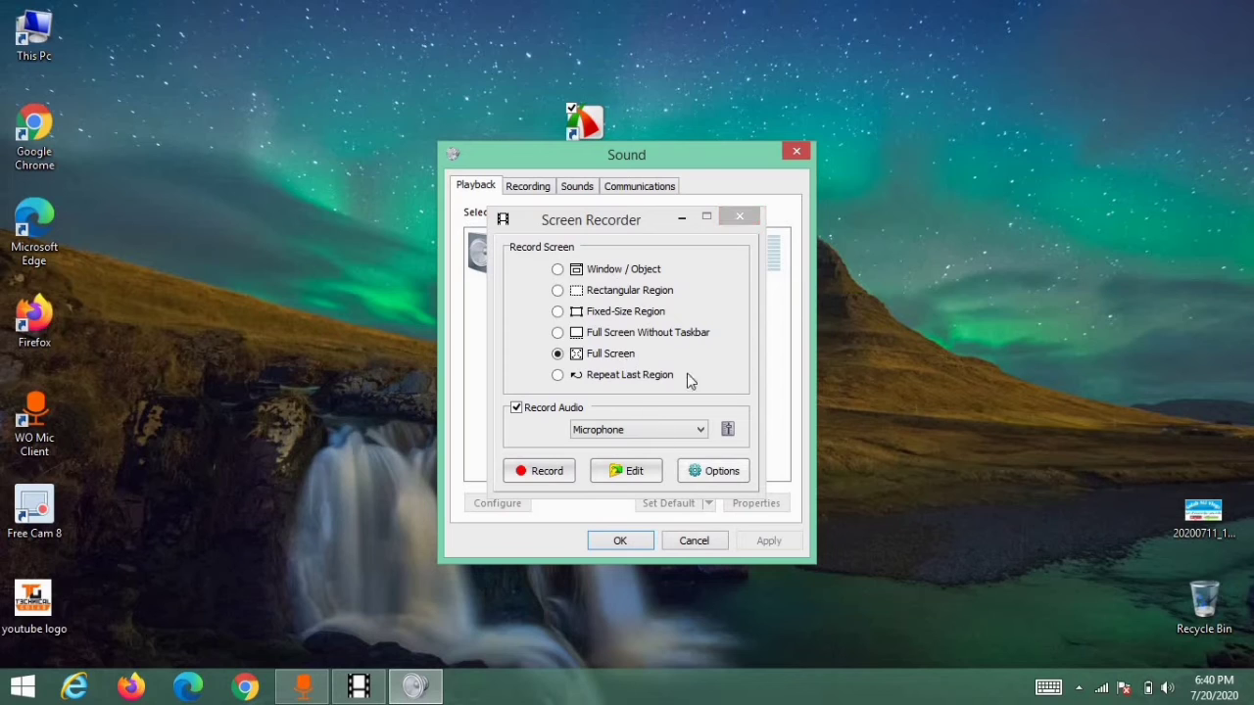
- Move the Sound window clear of the Screen Recorder, review its recording devices, sound scheme and communications settings, and close both windows
{"action": "left_click_drag", "start_coordinate": [703, 158], "coordinate": [823, 166]}
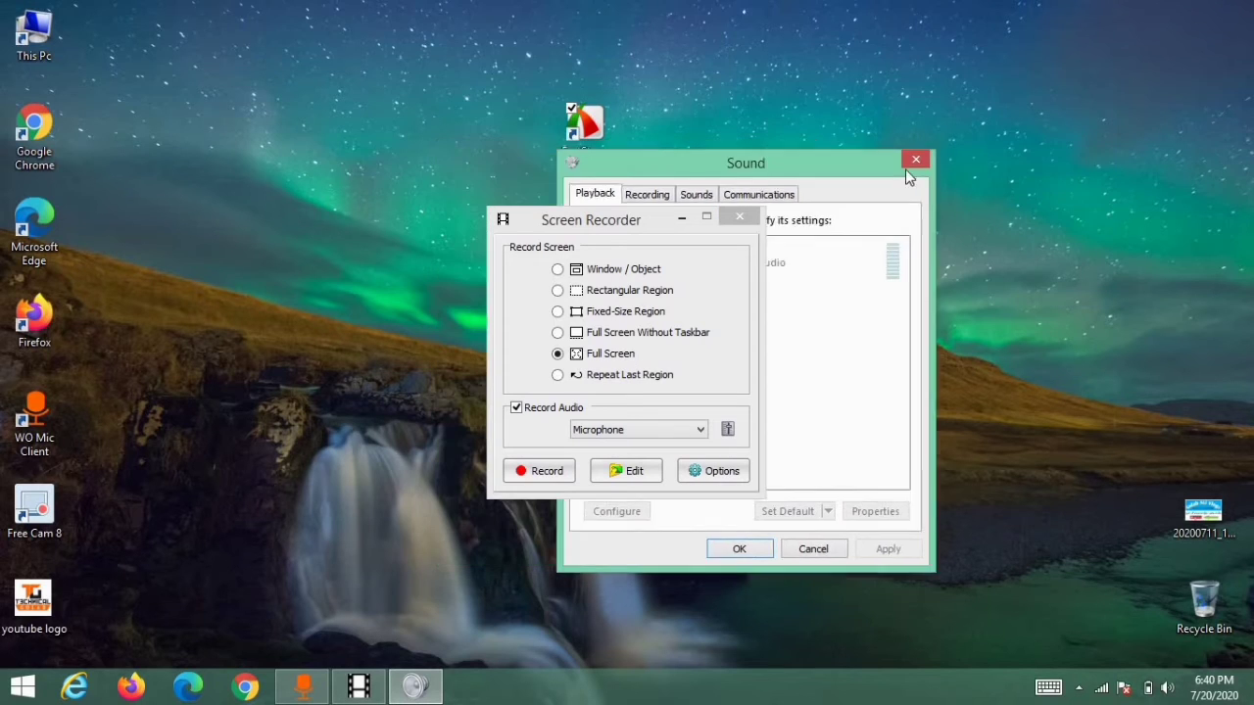
{"action": "left_click_drag", "start_coordinate": [905, 174], "coordinate": [1067, 145]}
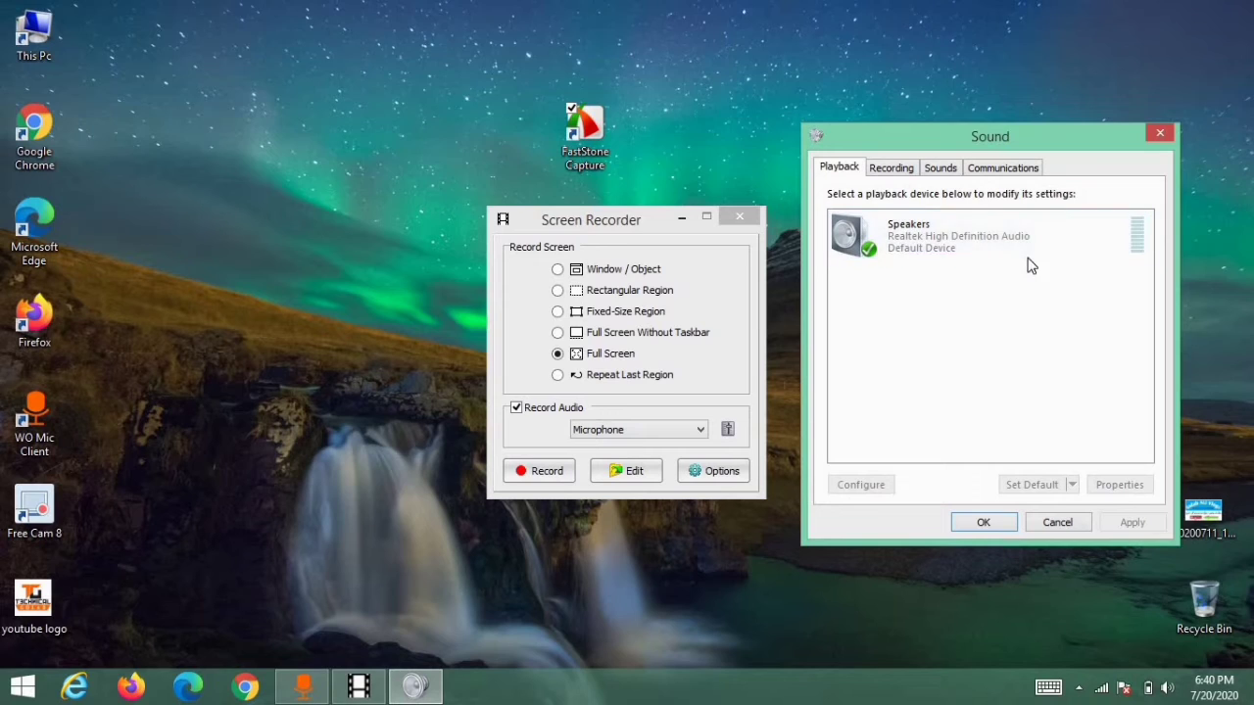
{"action": "left_click", "coordinate": [897, 169]}
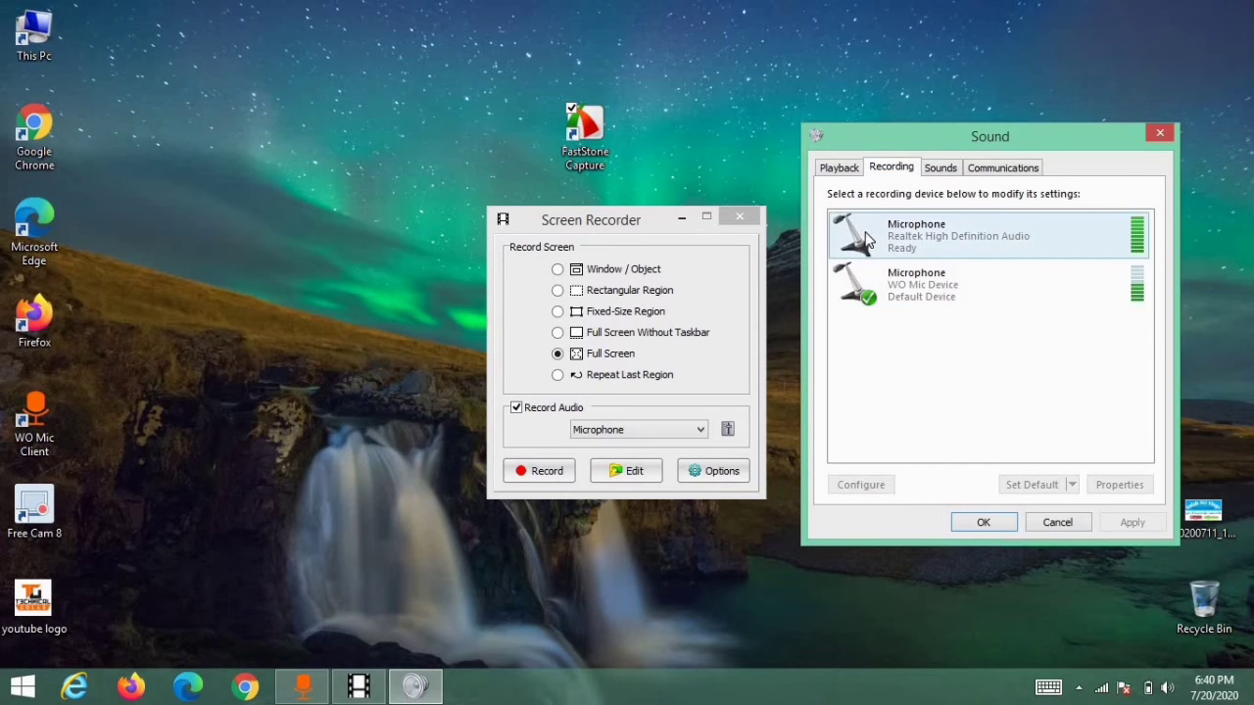
{"action": "mouse_move", "coordinate": [828, 201]}
{"action": "left_mouse_down"}
{"action": "mouse_move", "coordinate": [1148, 303]}
{"action": "mouse_move", "coordinate": [1160, 326]}
{"action": "left_mouse_up"}
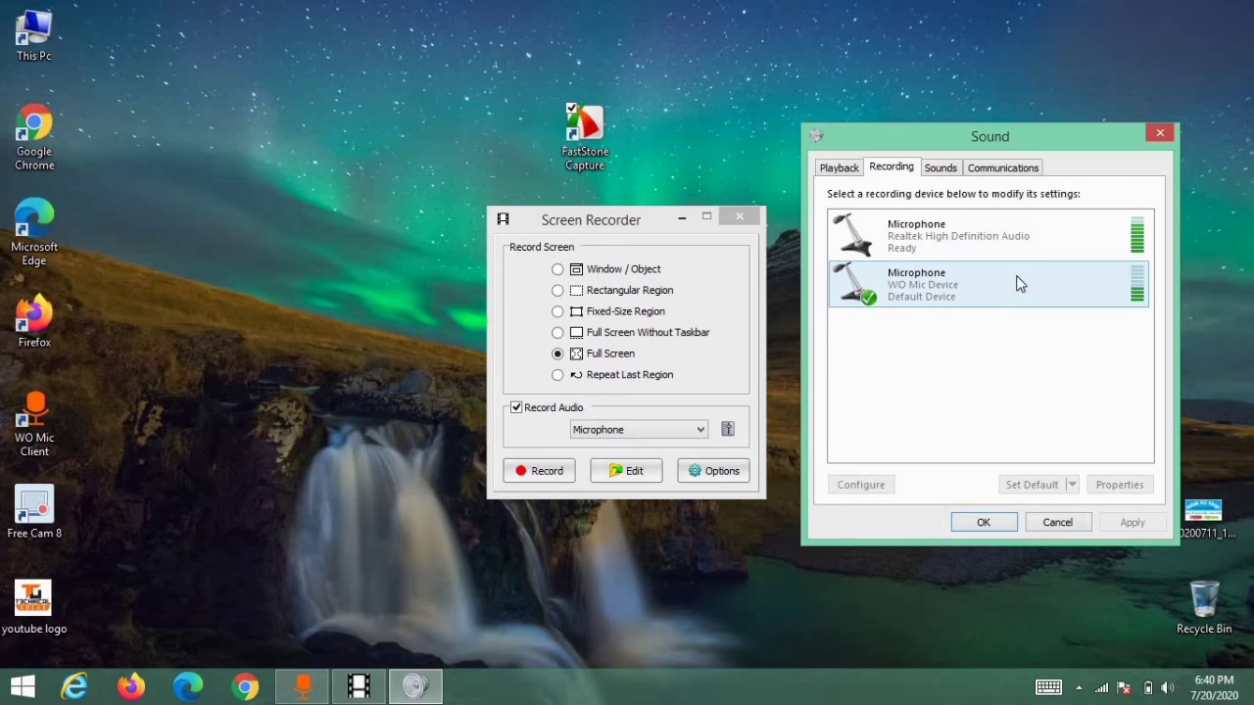
{"action": "left_click", "coordinate": [940, 169]}
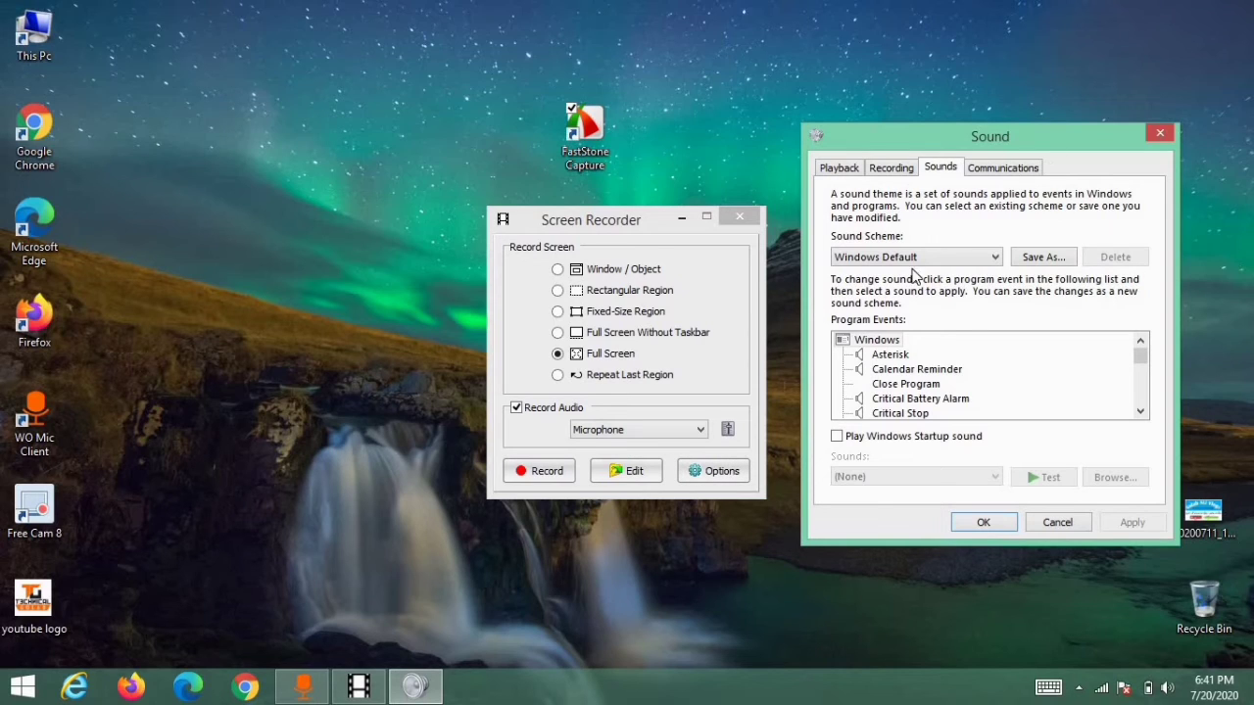
{"action": "left_click", "coordinate": [1025, 170]}
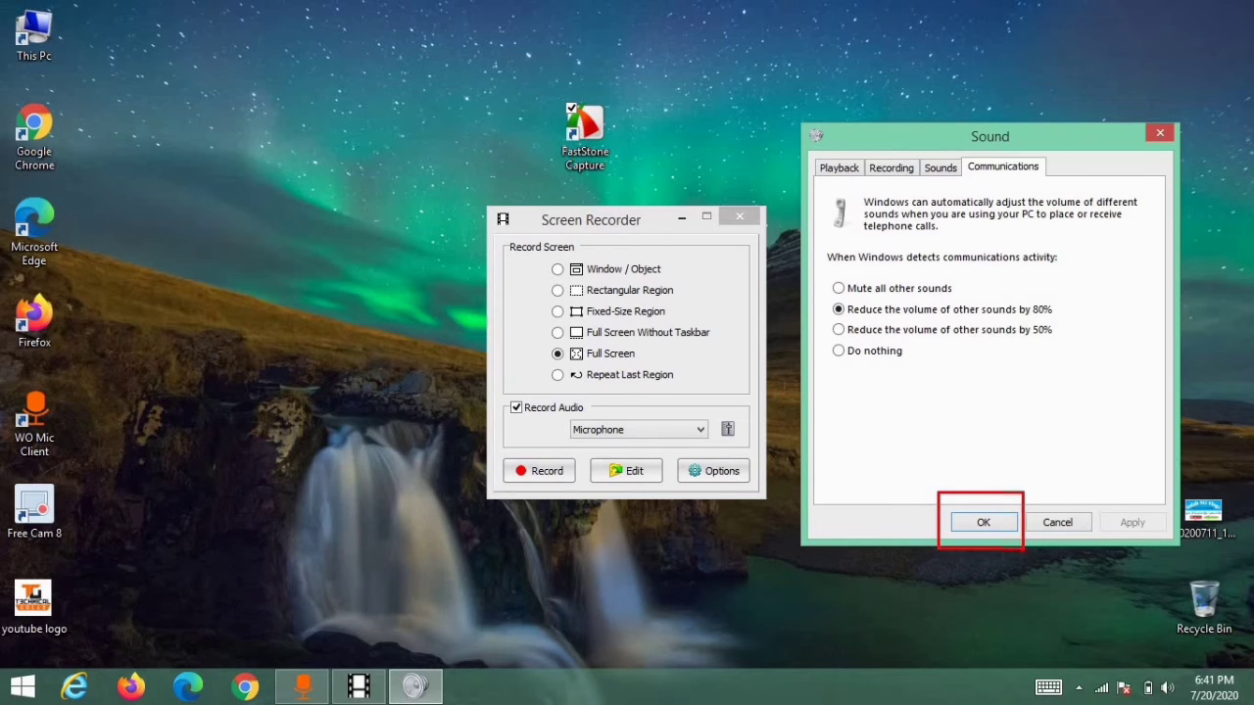
{"action": "left_click", "coordinate": [1160, 137]}
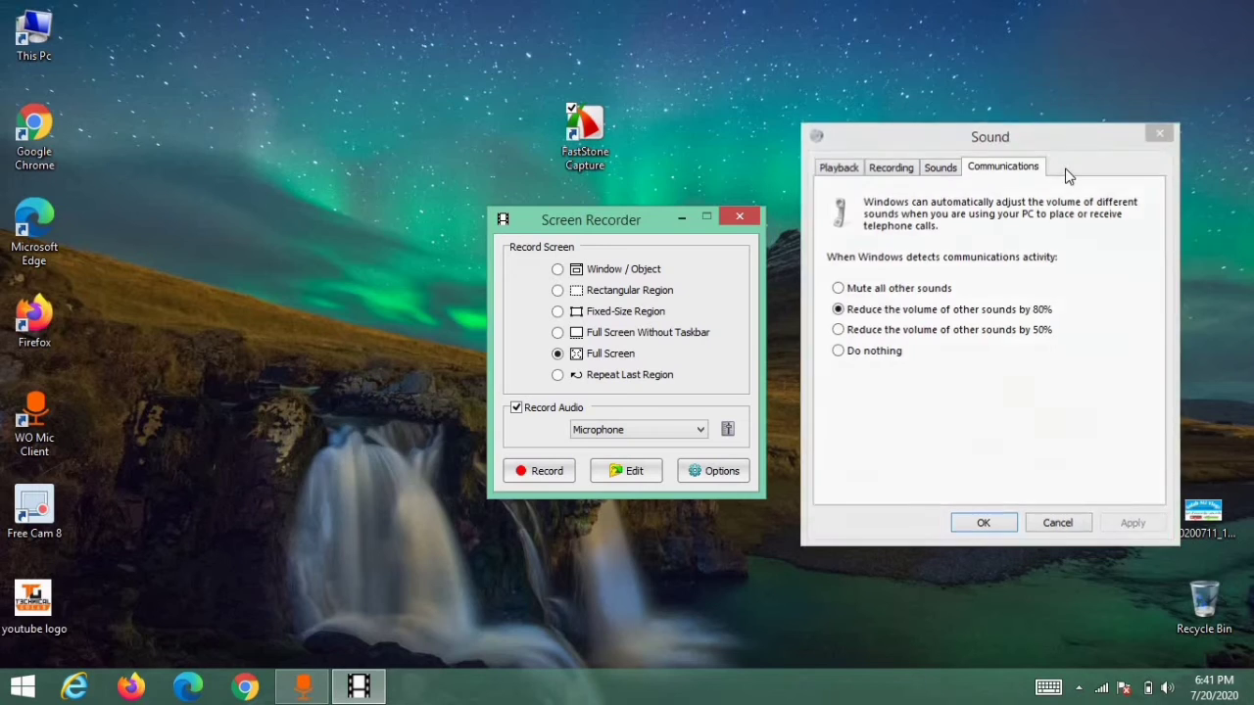
{"action": "left_click", "coordinate": [734, 217]}
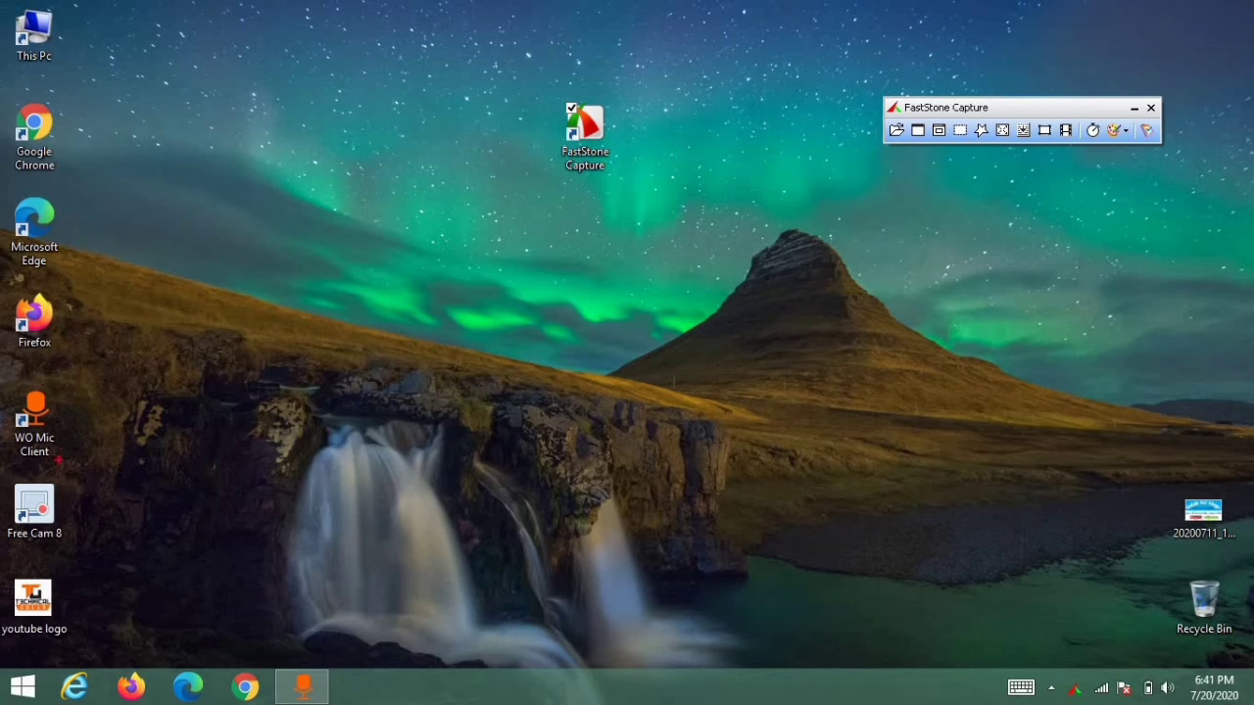
{"action": "mouse_move", "coordinate": [3, 472]}
{"action": "left_mouse_down"}
{"action": "mouse_move", "coordinate": [45, 498]}
{"action": "mouse_move", "coordinate": [84, 559]}
{"action": "left_mouse_up"}
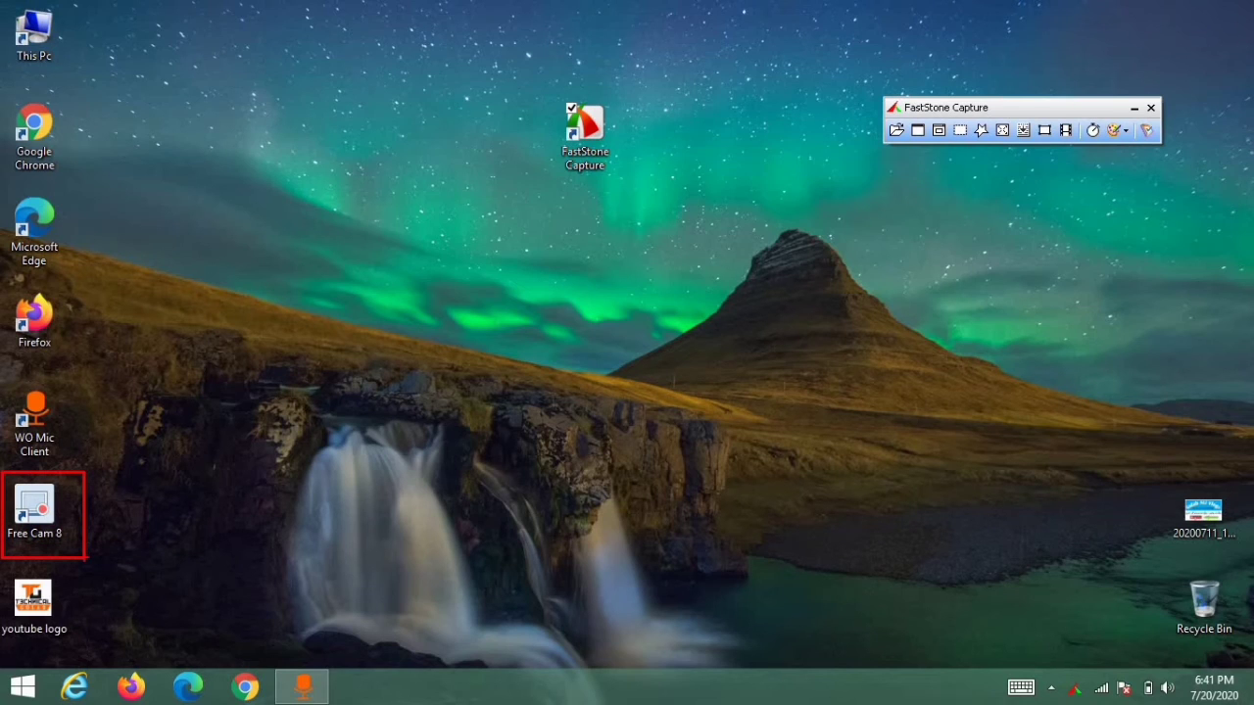
{"action": "key", "text": "Escape"}
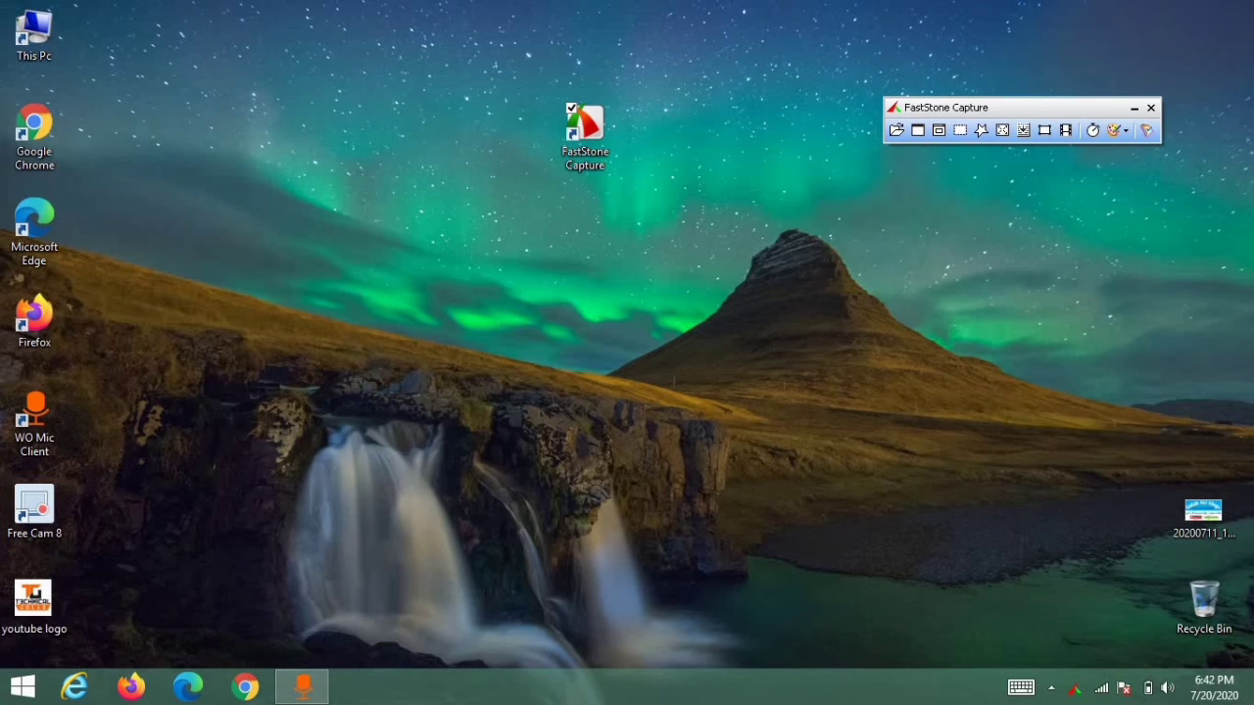
{"action": "left_click_drag", "start_coordinate": [513, 53], "coordinate": [655, 201]}
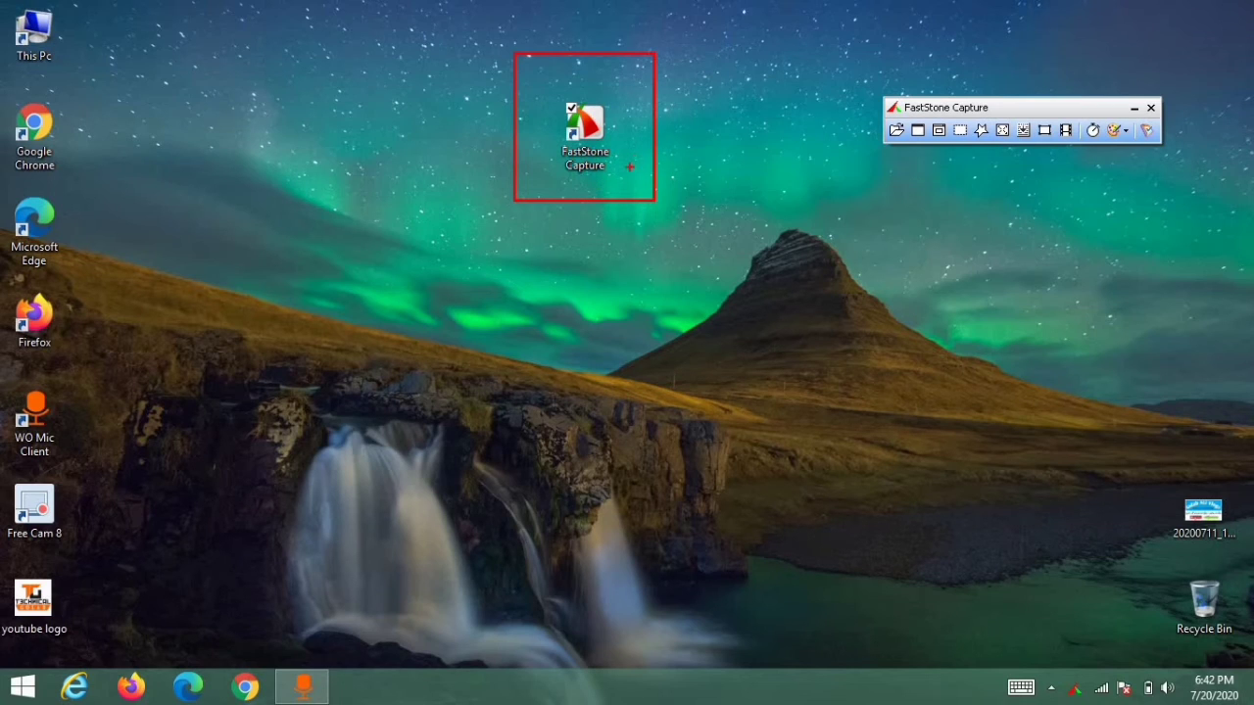
{"action": "left_click", "coordinate": [630, 167]}
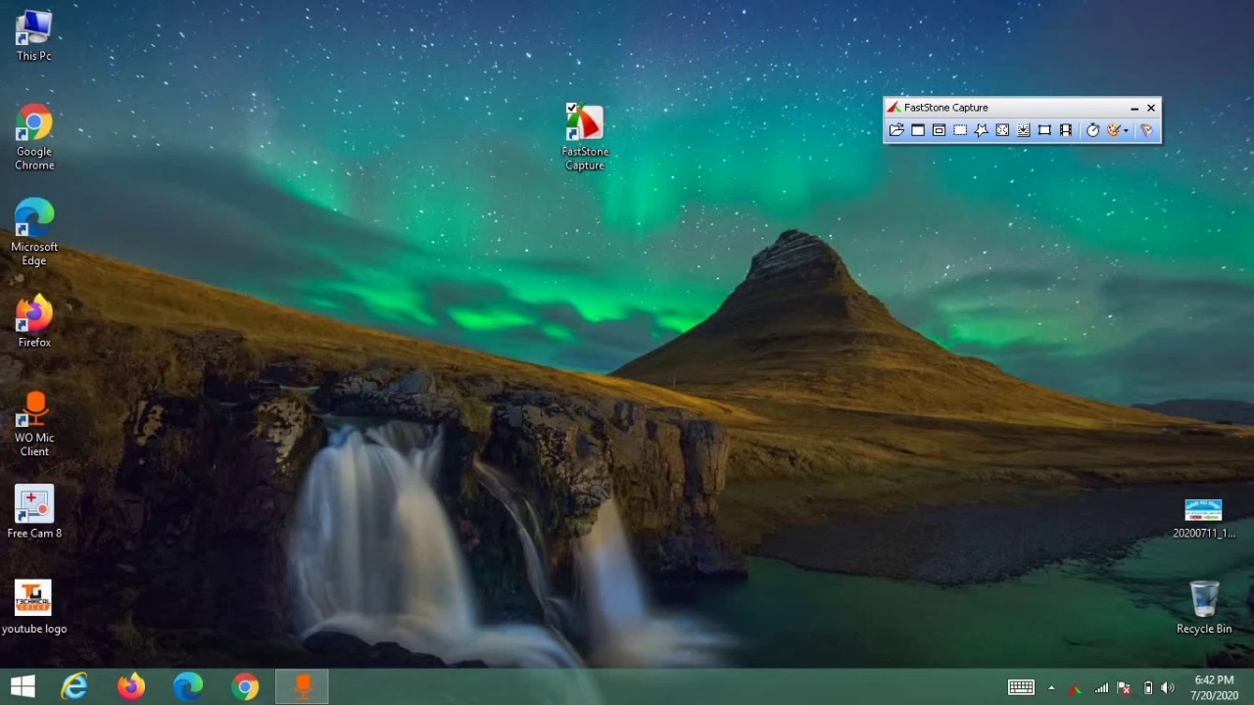
{"action": "left_click_drag", "start_coordinate": [3, 474], "coordinate": [93, 550]}
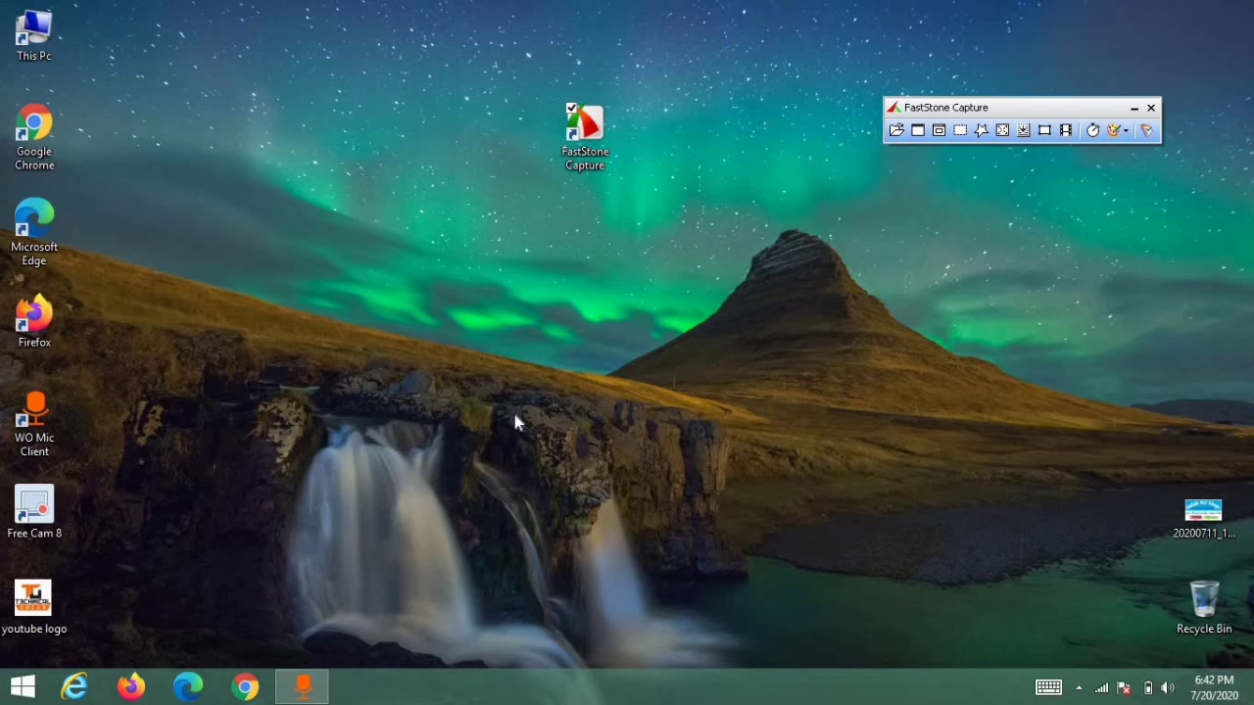
{"action": "left_click_drag", "start_coordinate": [530, 70], "coordinate": [635, 194]}
- Switch to Google Chrome, maximize its window and open the channel page at youtube.com/technicalgulab1
{"action": "left_click", "coordinate": [247, 687]}
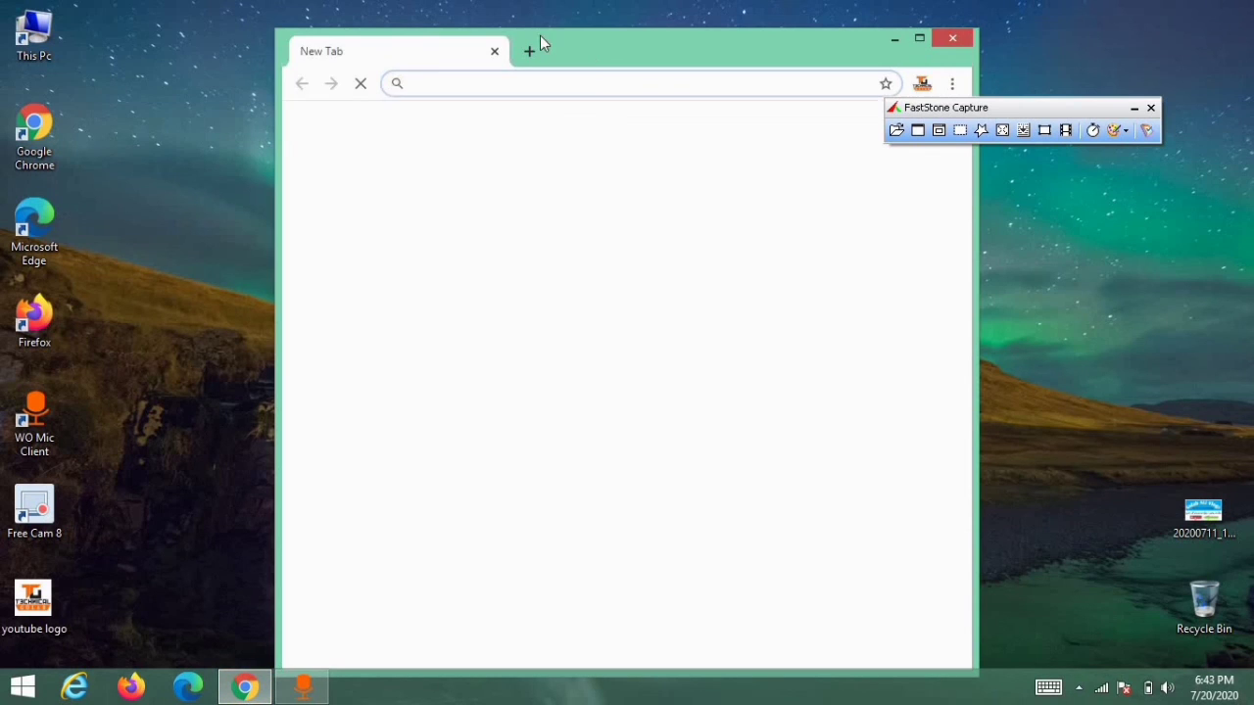
{"action": "double_click", "coordinate": [586, 49]}
{"action": "left_click", "coordinate": [352, 47]}
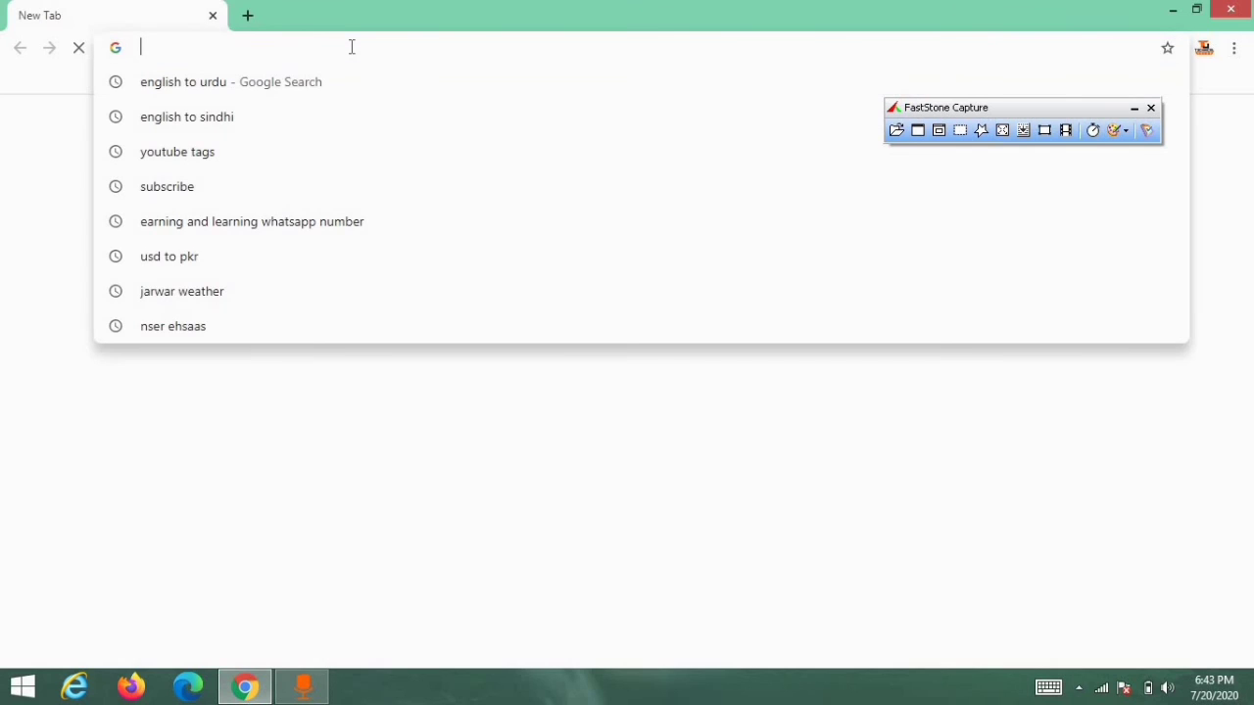
{"action": "type", "text": "youtube.com/technicalgulab1"}
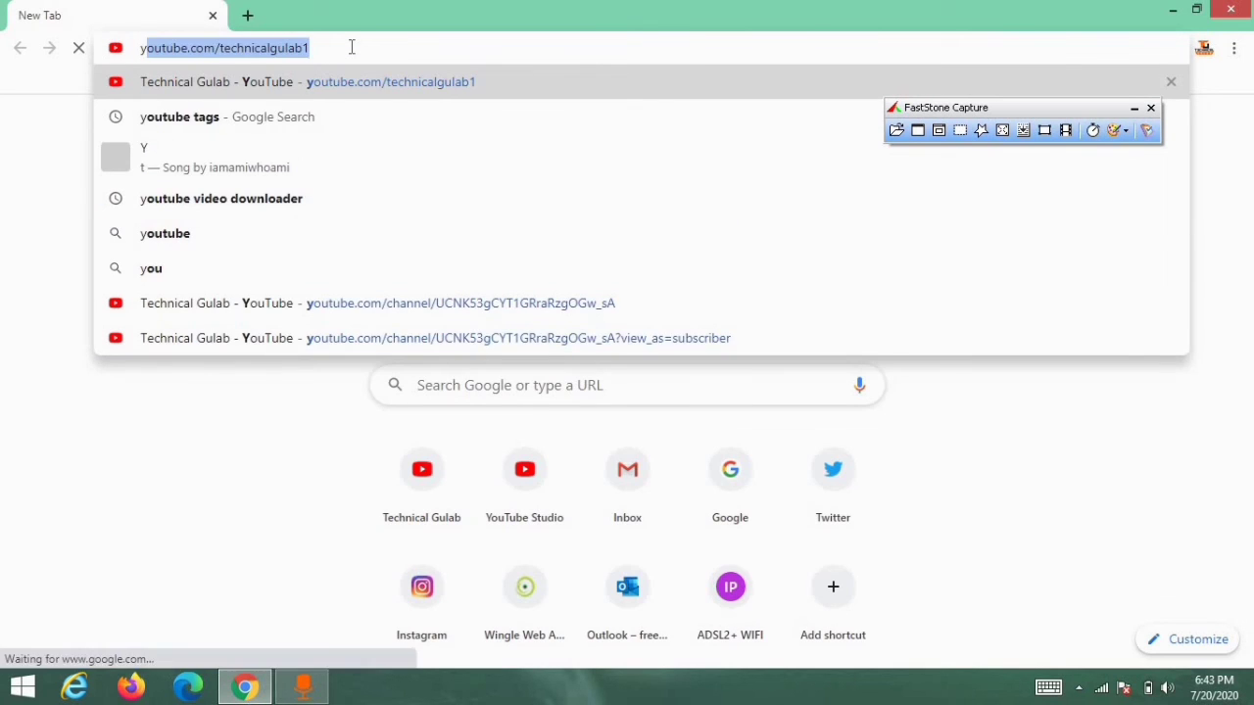
{"action": "key", "text": "Return"}
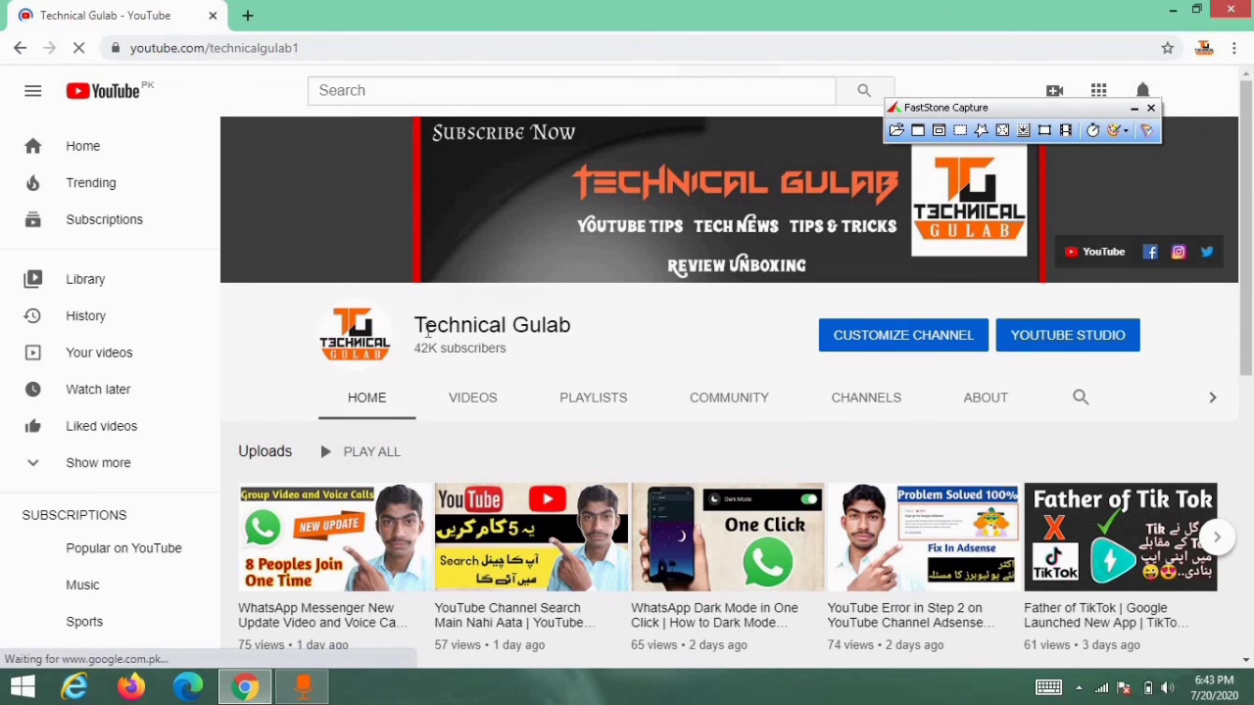
{"action": "left_click_drag", "start_coordinate": [309, 305], "coordinate": [608, 377]}
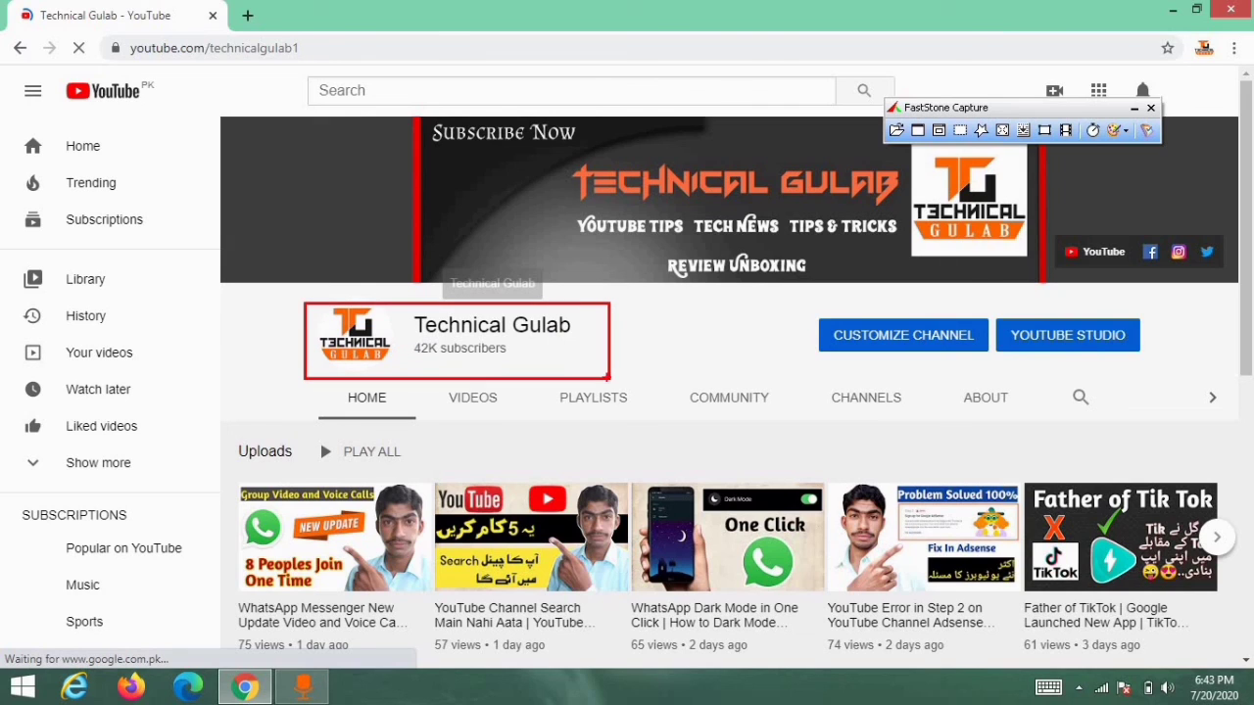